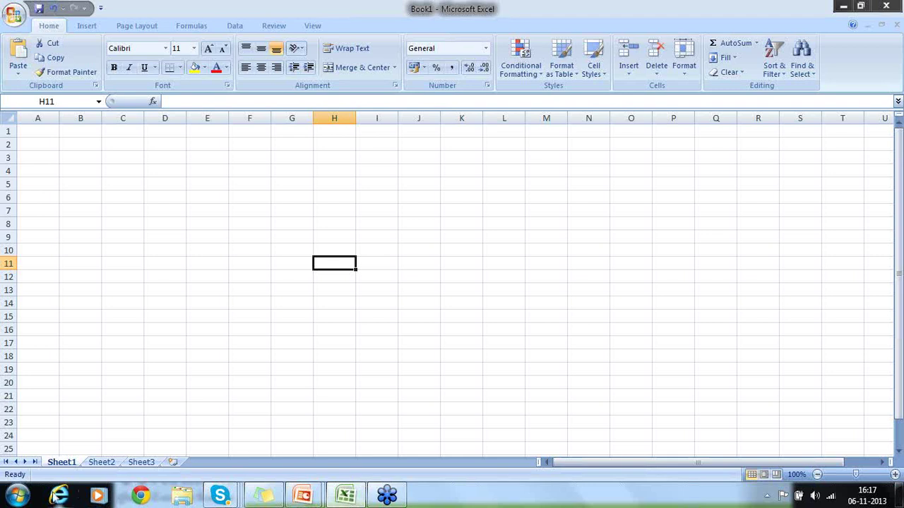
- Look up the Excel 2007 entry and its recent workbooks among the installed programs, without launching anything
click(17, 496)
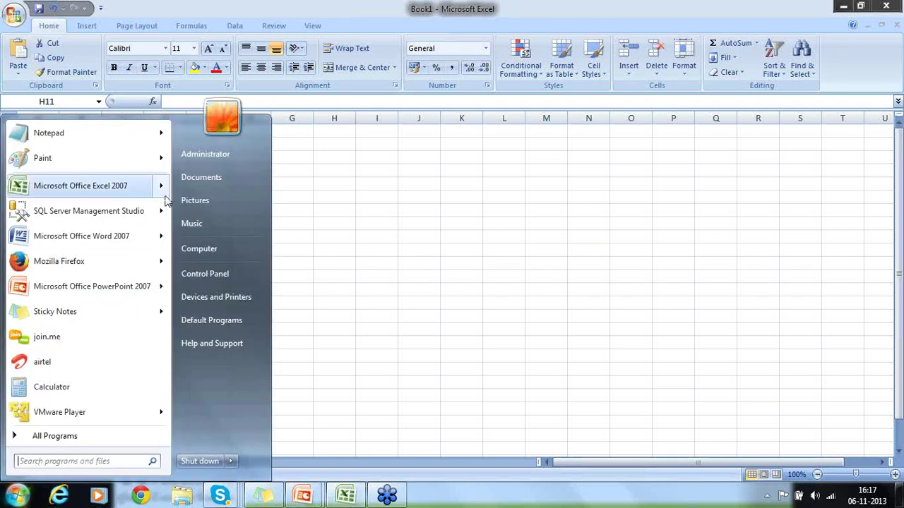
mouse_move(125, 191)
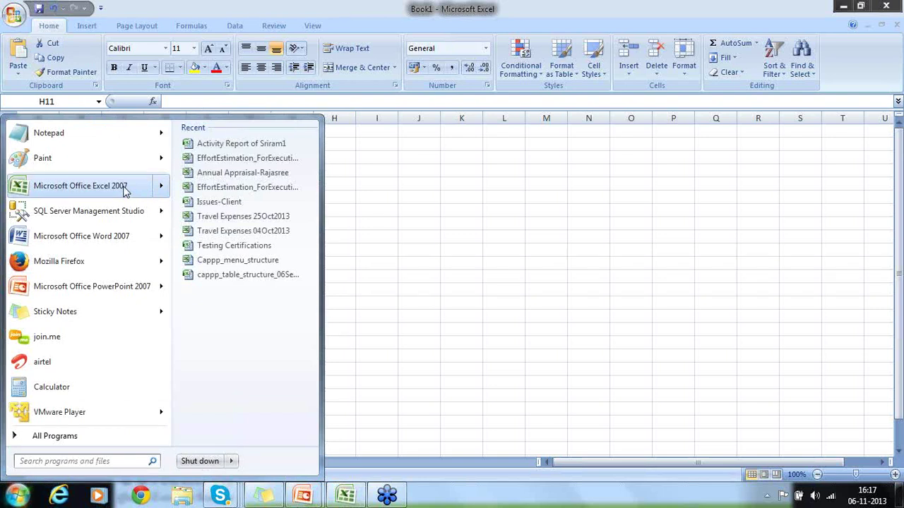
click(502, 191)
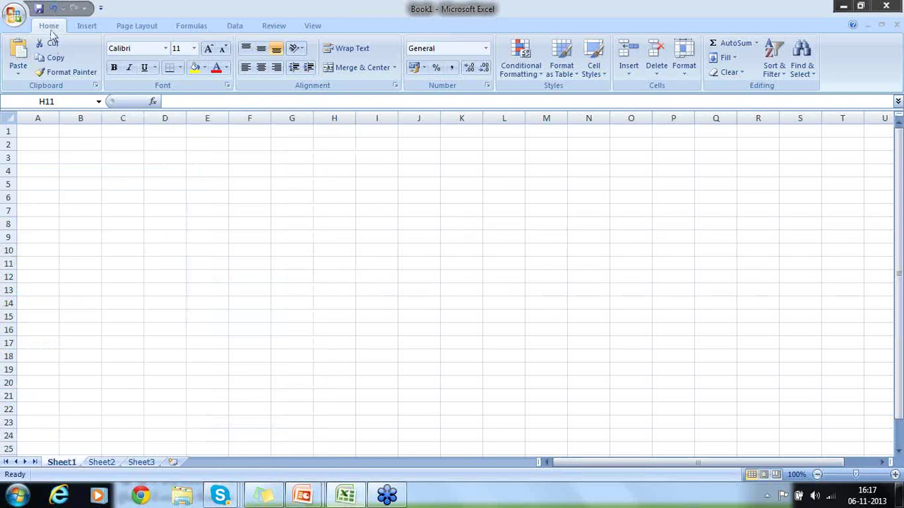
- Examine the workbook-level file commands, including the Print, Prepare and Send options
click(14, 15)
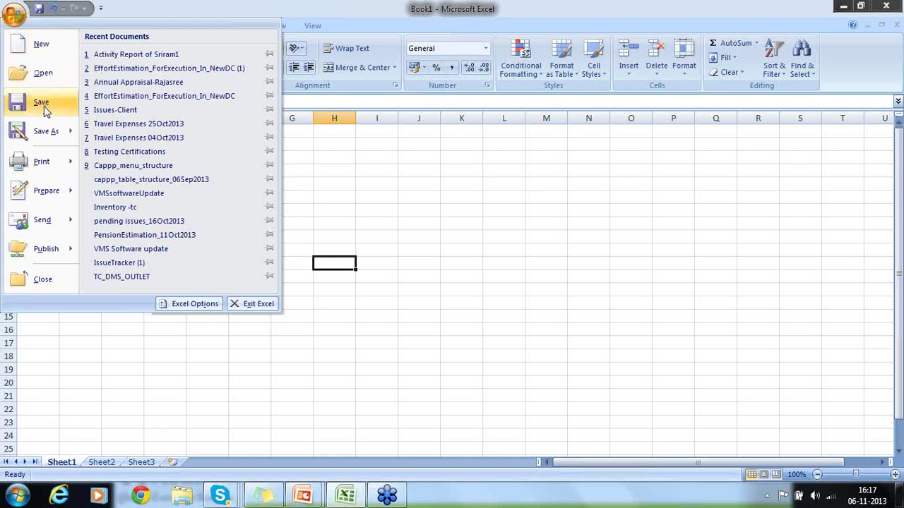
mouse_move(51, 167)
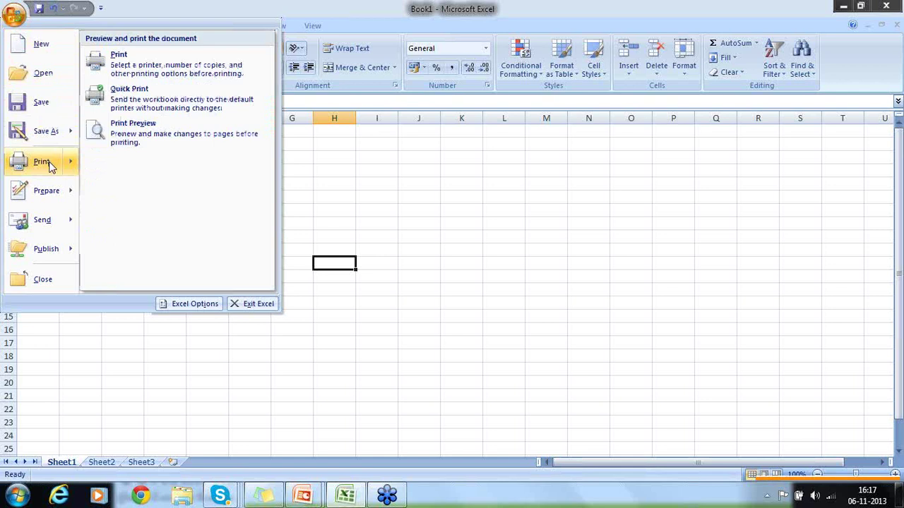
mouse_move(58, 193)
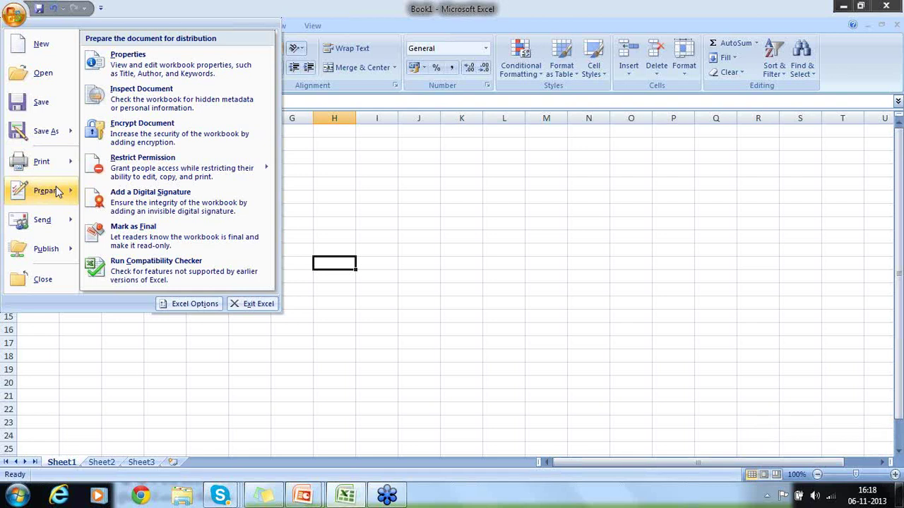
mouse_move(52, 218)
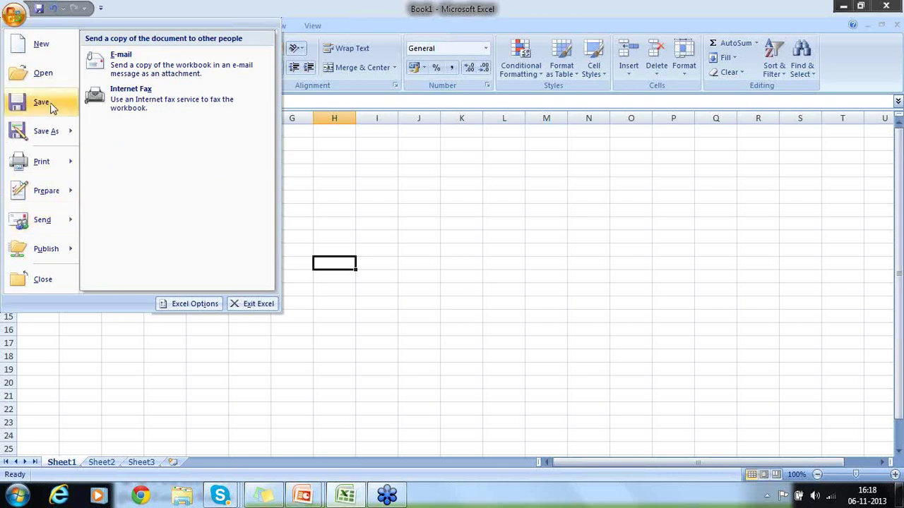
click(392, 188)
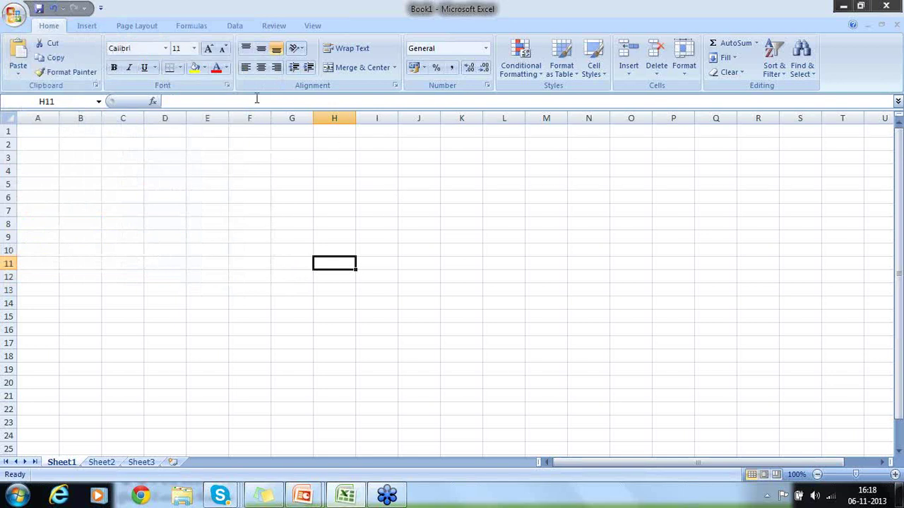
- Compare the workbook file commands with the Insert, Page Layout and Home command sets
click(88, 32)
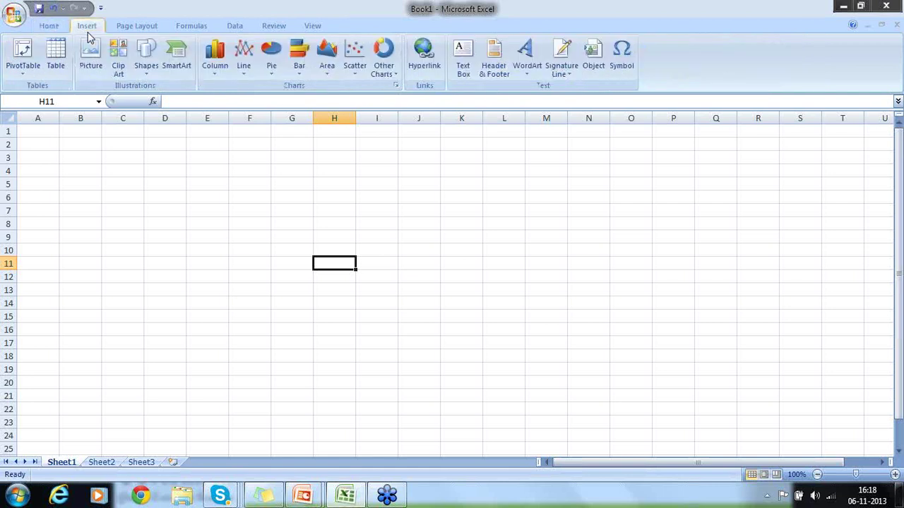
click(17, 22)
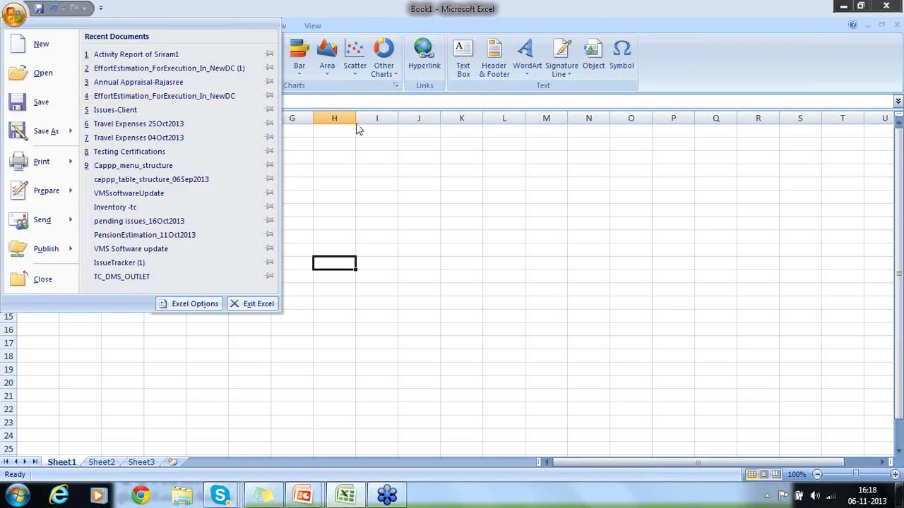
click(365, 152)
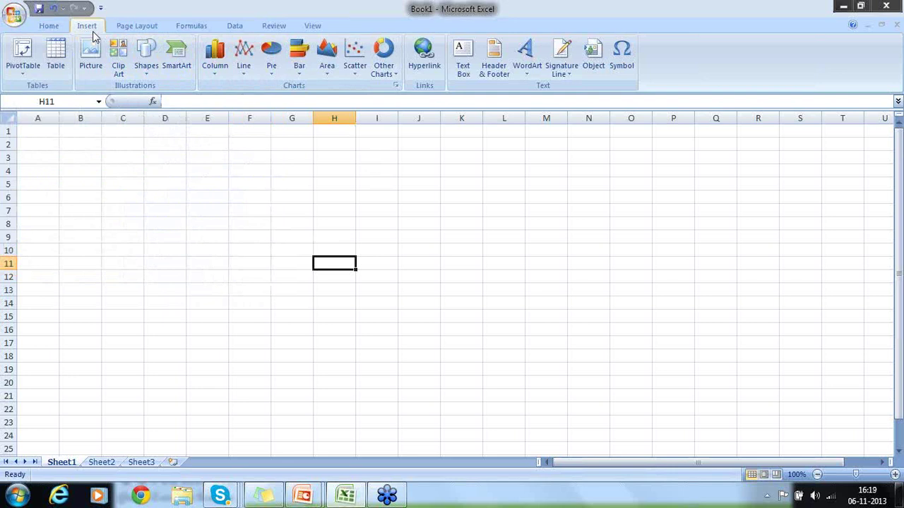
click(147, 27)
click(44, 30)
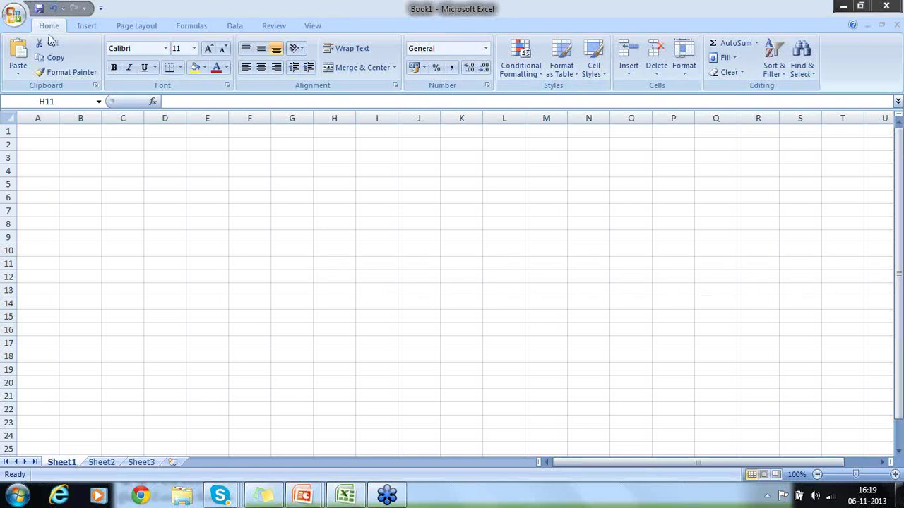
- Review the command groups for inserting, page layout, formulas, data, reviewing and view settings one after another
click(87, 28)
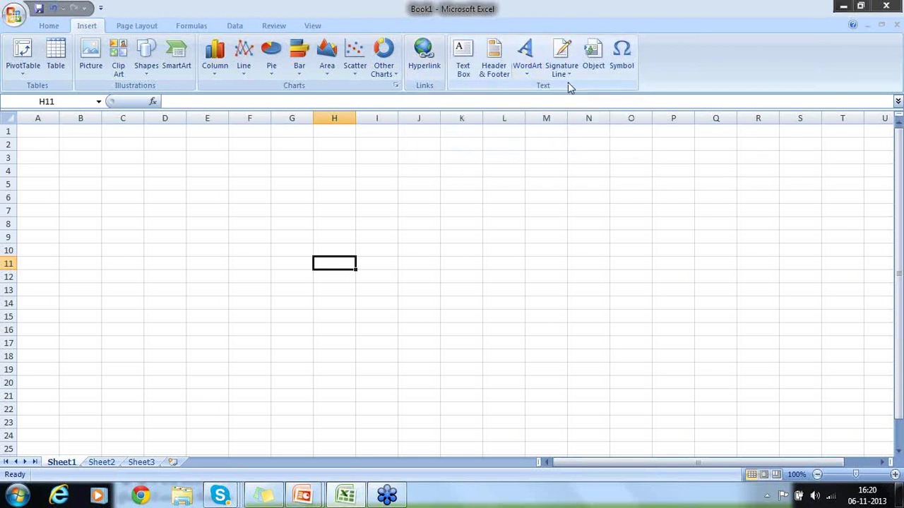
click(151, 27)
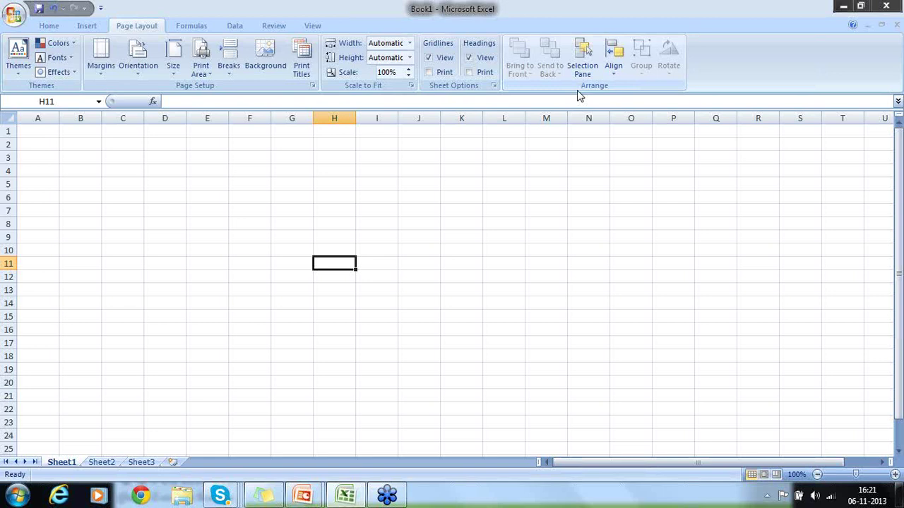
click(202, 26)
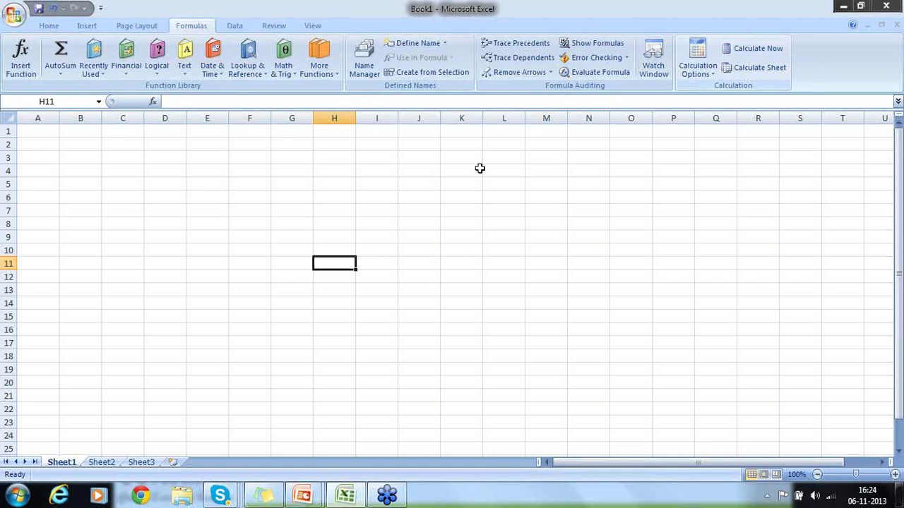
click(235, 27)
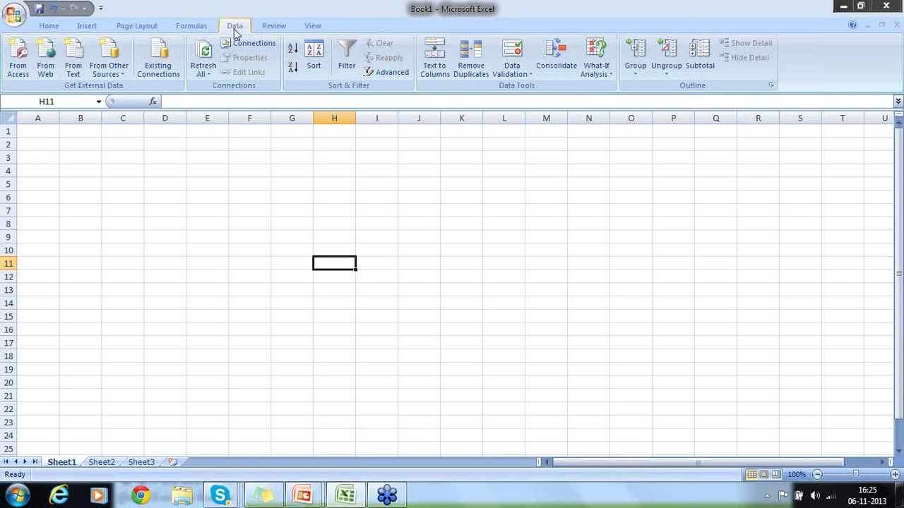
click(283, 30)
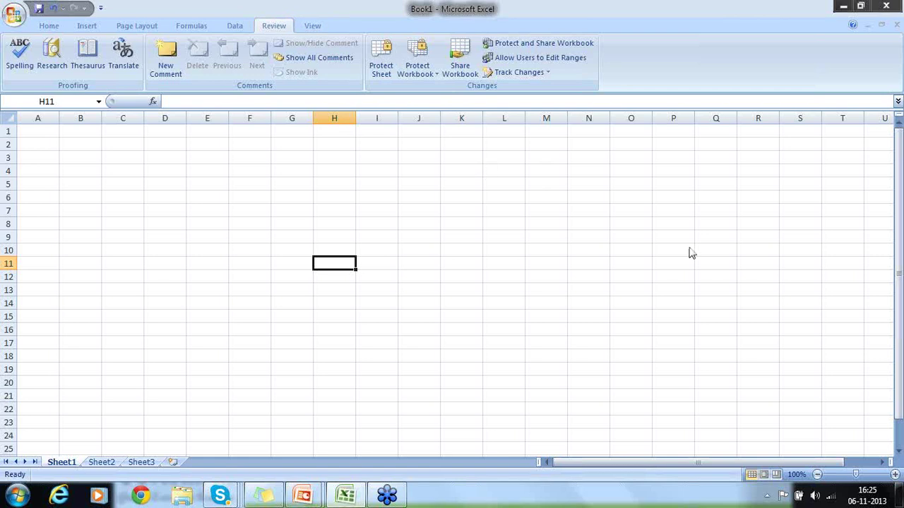
scroll(803, 278, down, 2)
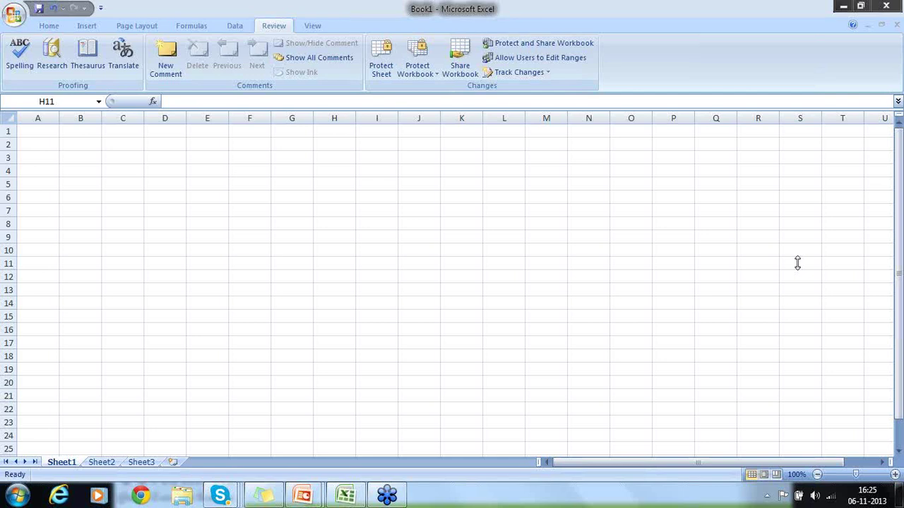
click(312, 26)
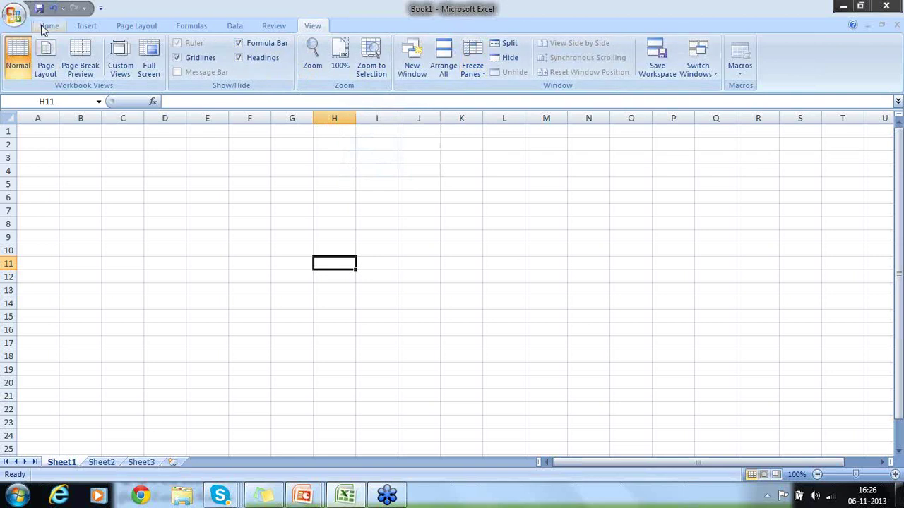
- Select cell B3 and move the selection to cell A2 in the empty Sheet1
click(62, 155)
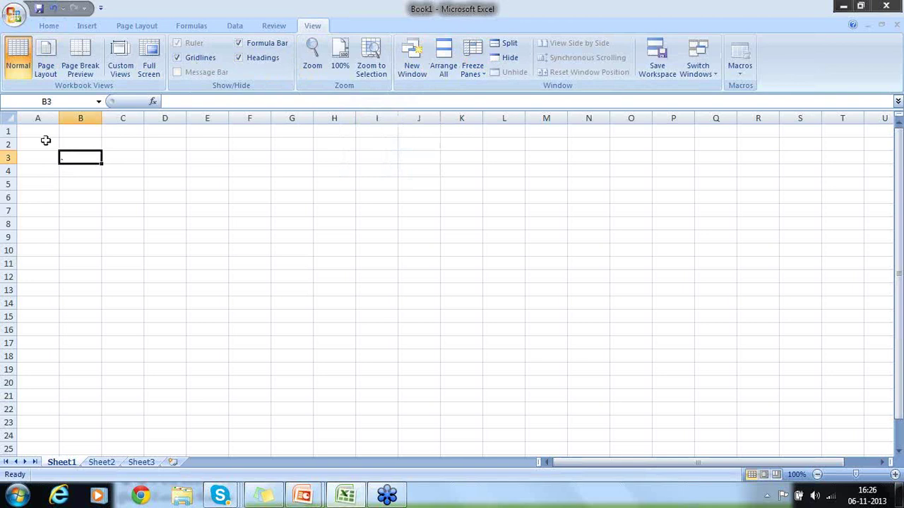
click(45, 141)
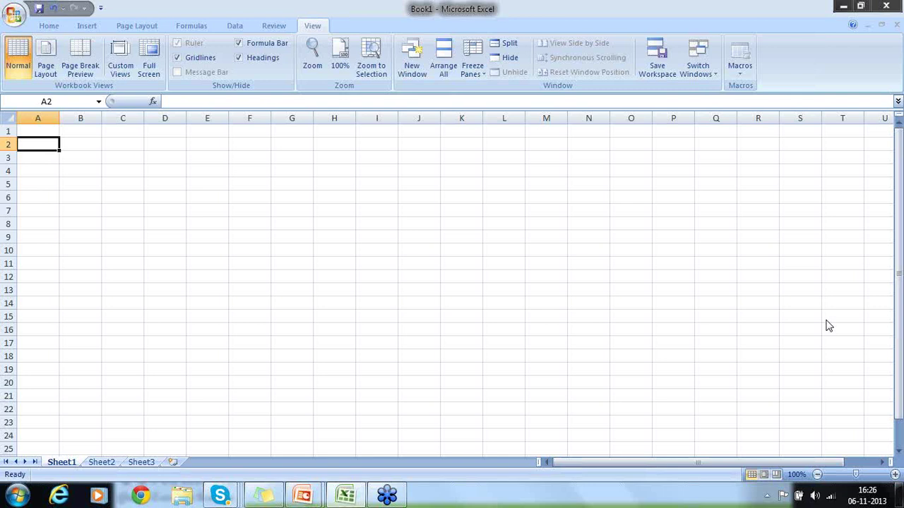
click(887, 349)
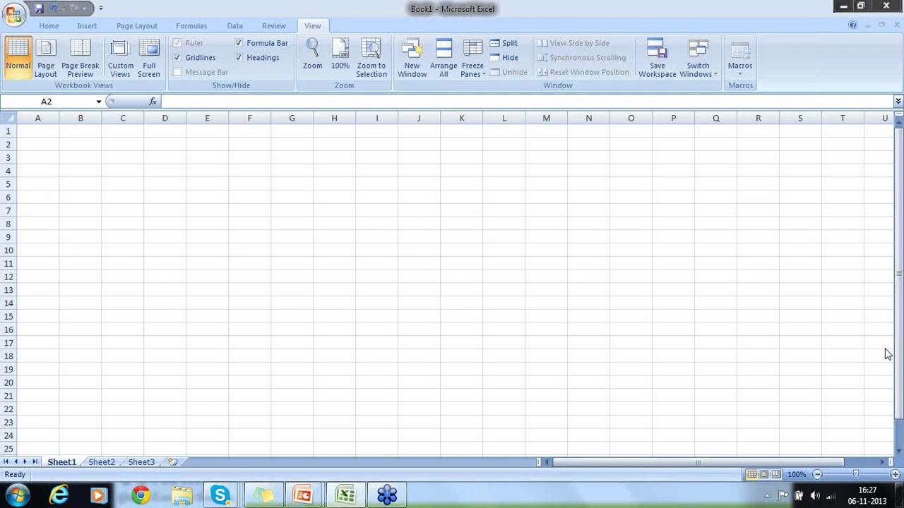
- View the Documents library for an existing workbook to open, and close it without opening a file
click(23, 24)
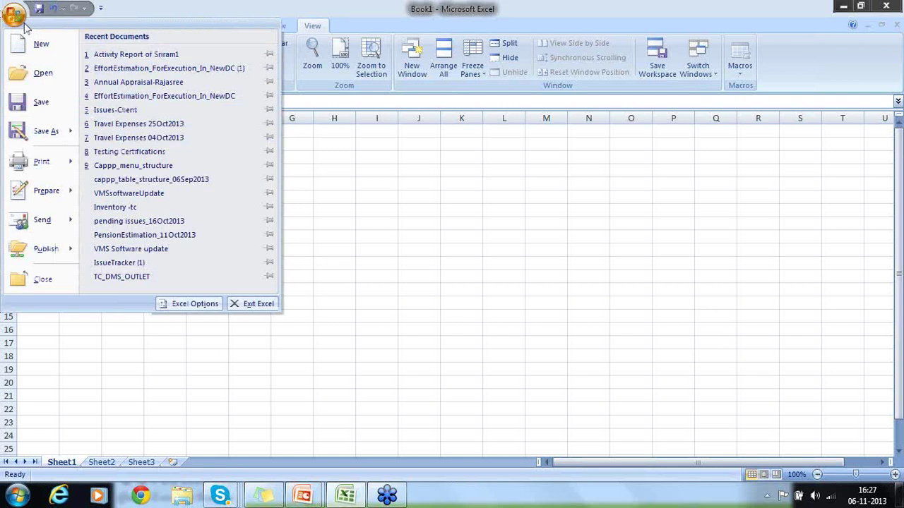
click(44, 77)
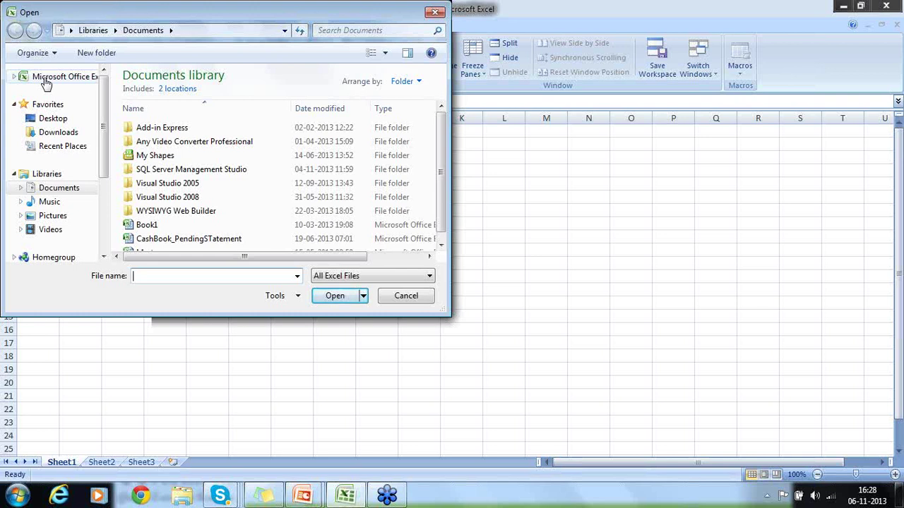
click(435, 12)
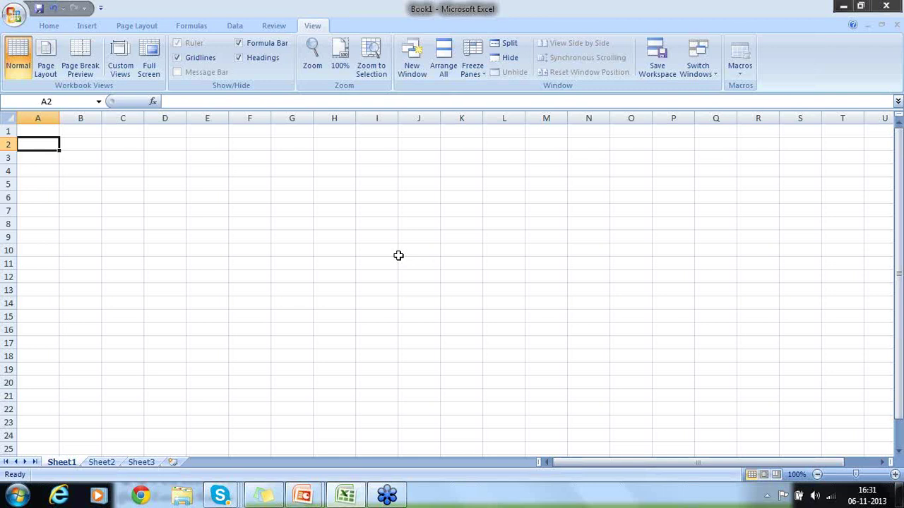
- Move the active cell across the columns from A to D and end on cell D1
click(43, 132)
key(Right)
key(Right)
key(Right)
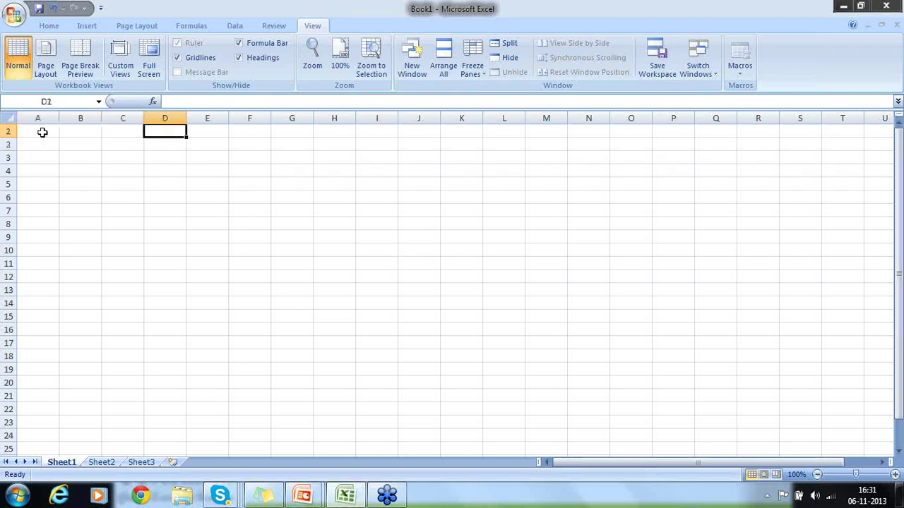
key(Up)
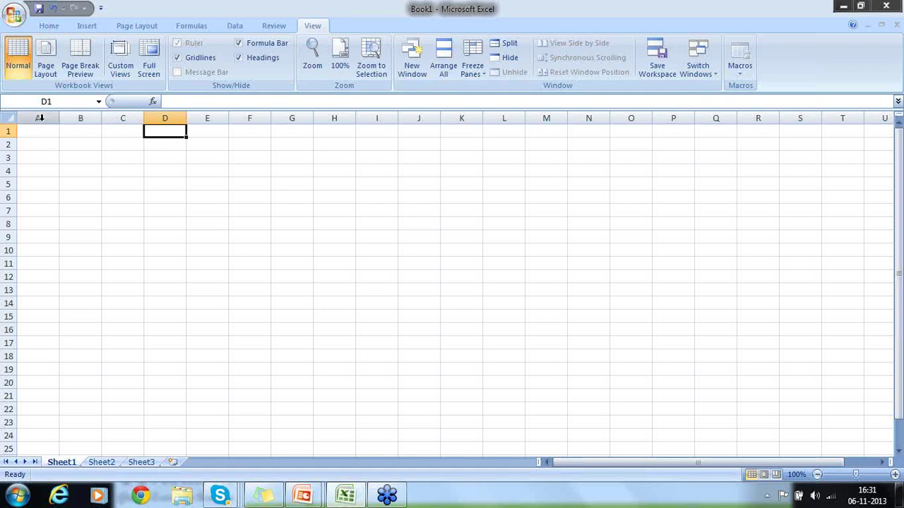
- Select the whole of column A and column B, and finish on cell B1
click(40, 117)
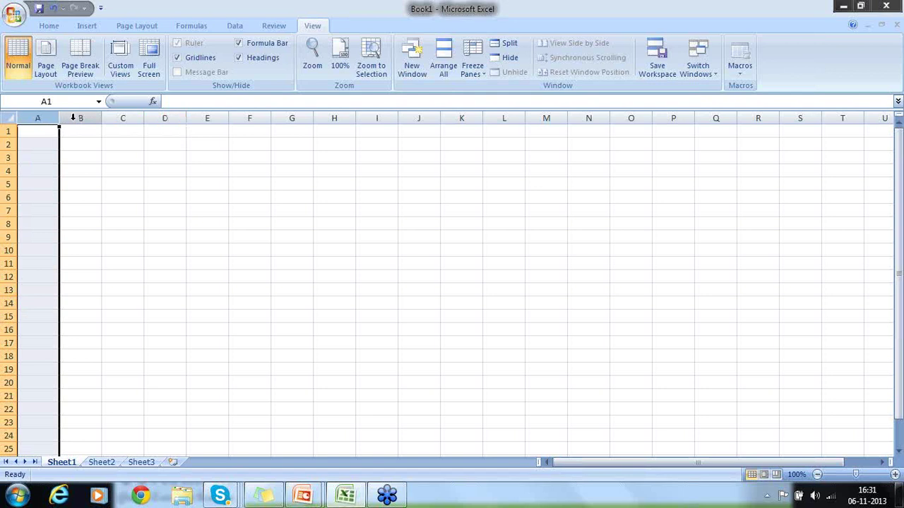
click(73, 118)
click(89, 139)
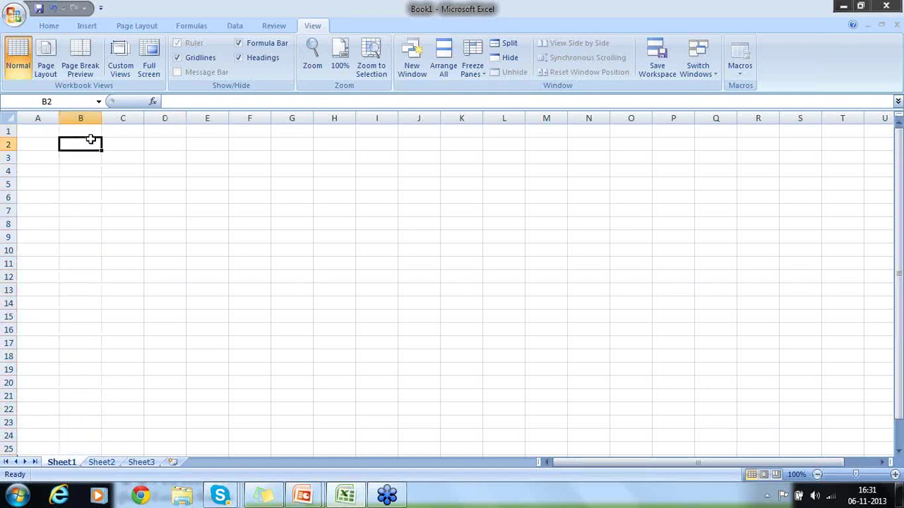
click(87, 133)
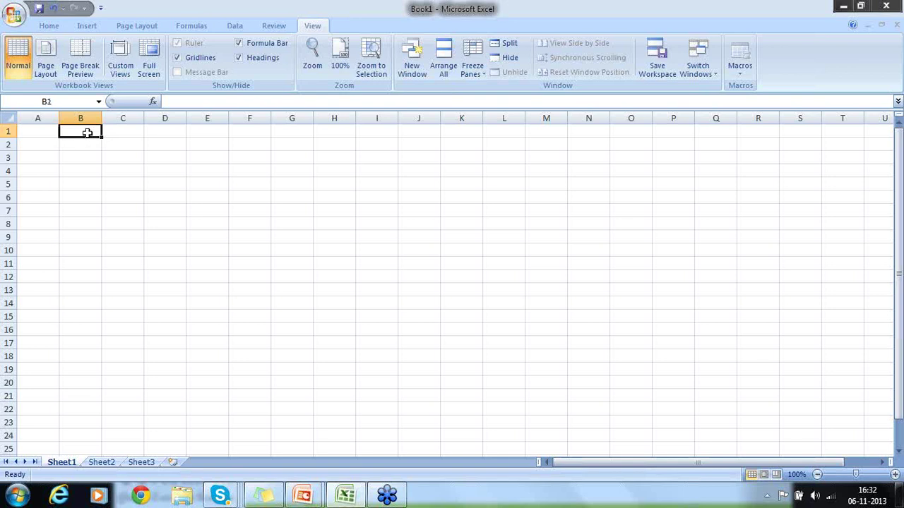
- Move the active cell along row 1 from B1 to N1, one column at a time
key(Right)
key(Right)
key(Right)
key(Right)
key(Right)
key(Right)
key(Right)
key(Right)
key(Right)
key(Right)
key(Right)
key(Right)
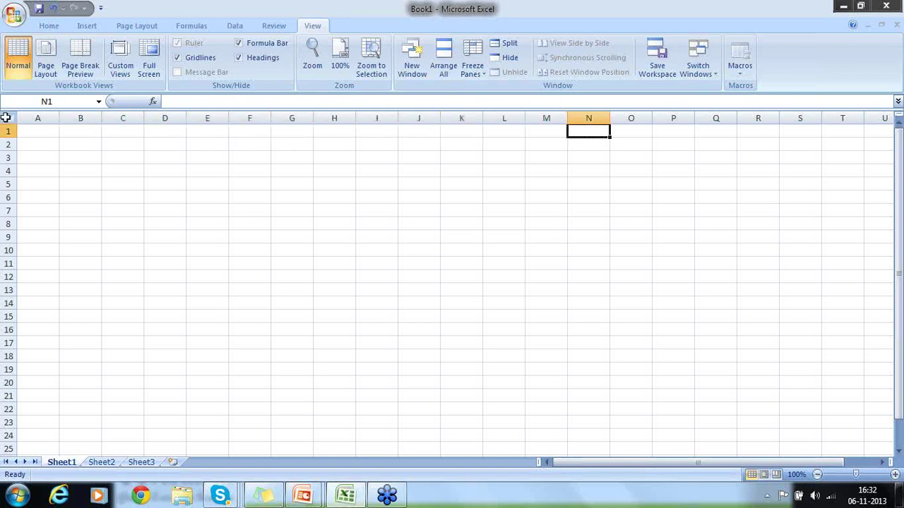
- Highlight entire columns A, B and H in turn on Sheet1
click(41, 114)
click(75, 117)
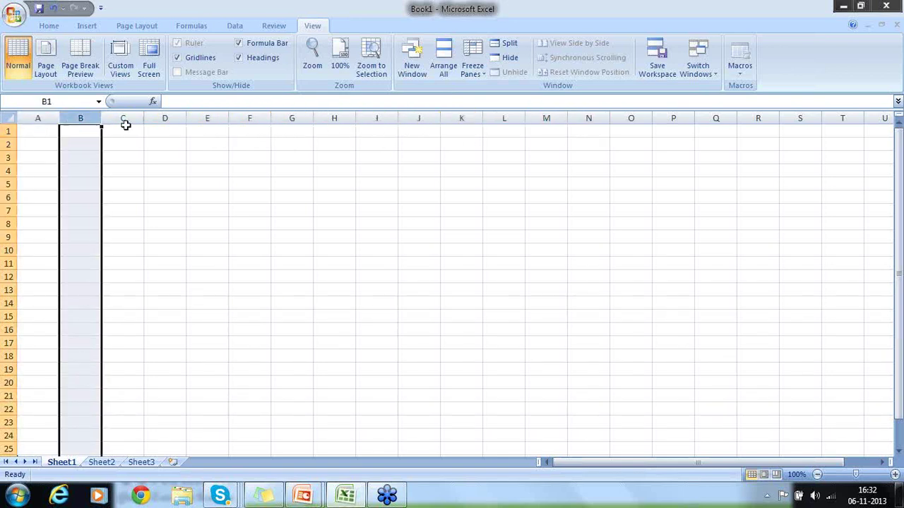
click(47, 119)
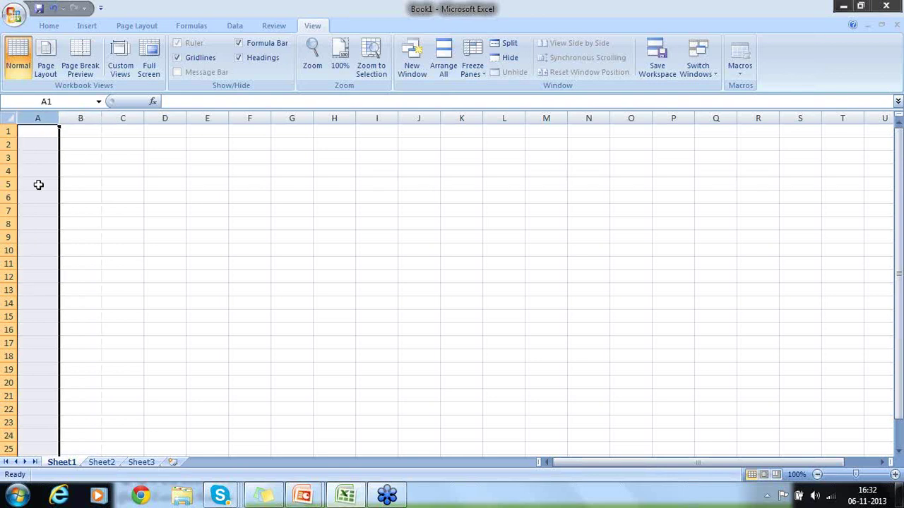
click(342, 118)
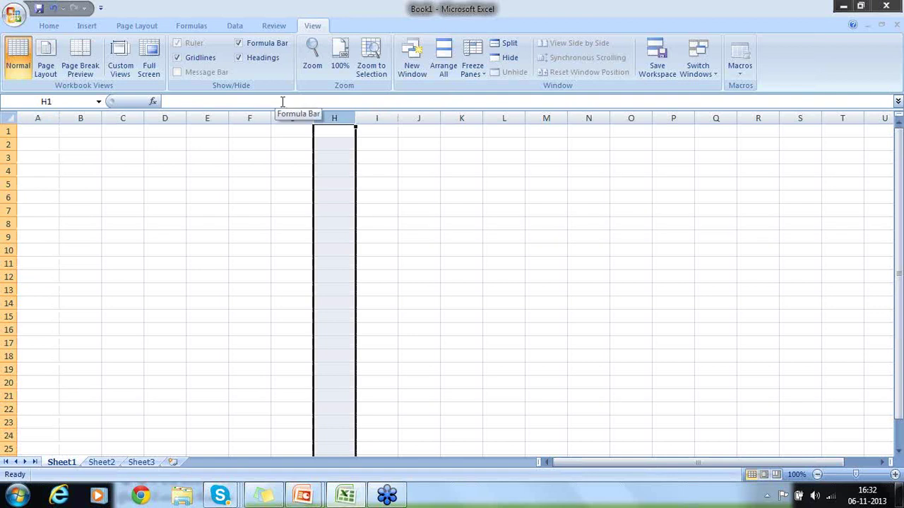
ctrl+scroll(281, 102, down, 2)
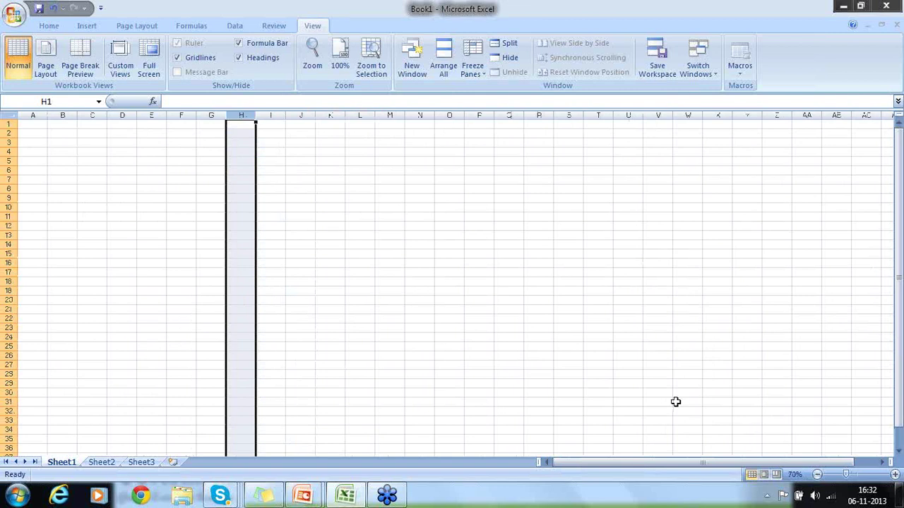
- Set the worksheet zoom to 100% and highlight entire rows 1 through 9 on Sheet1
click(855, 475)
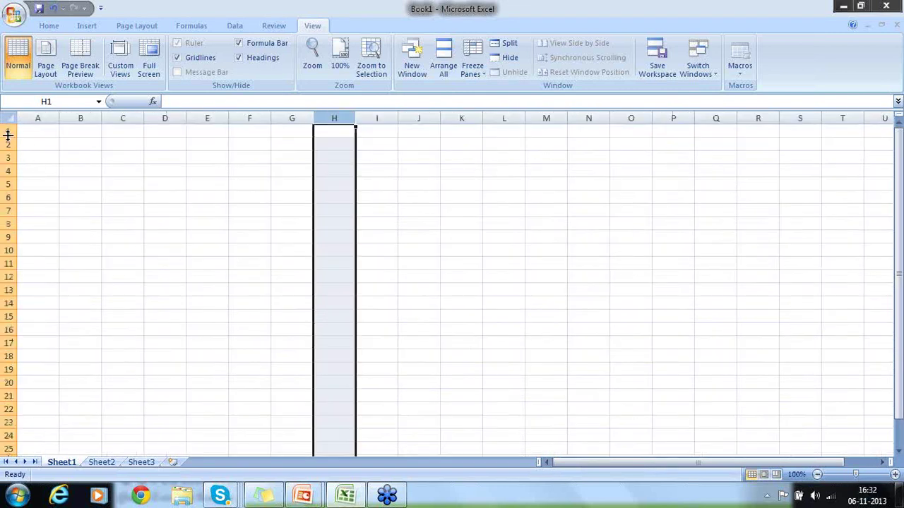
drag(8, 131, 7, 248)
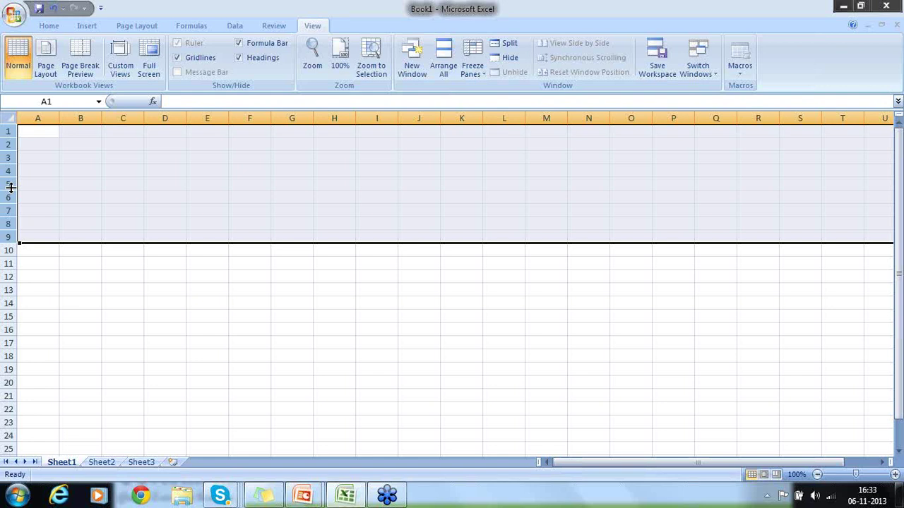
- Enter the column header "Name" in cell A1 and move on to cell B1
click(73, 129)
click(46, 129)
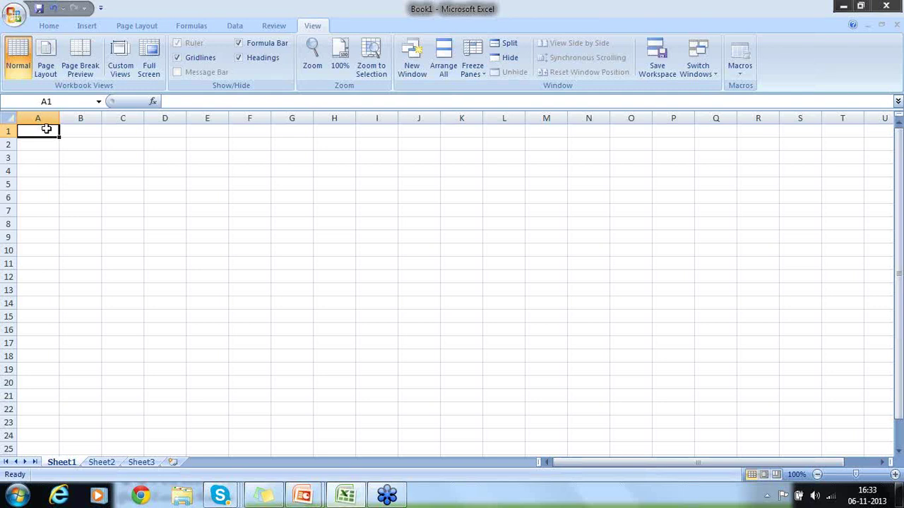
text(Name)
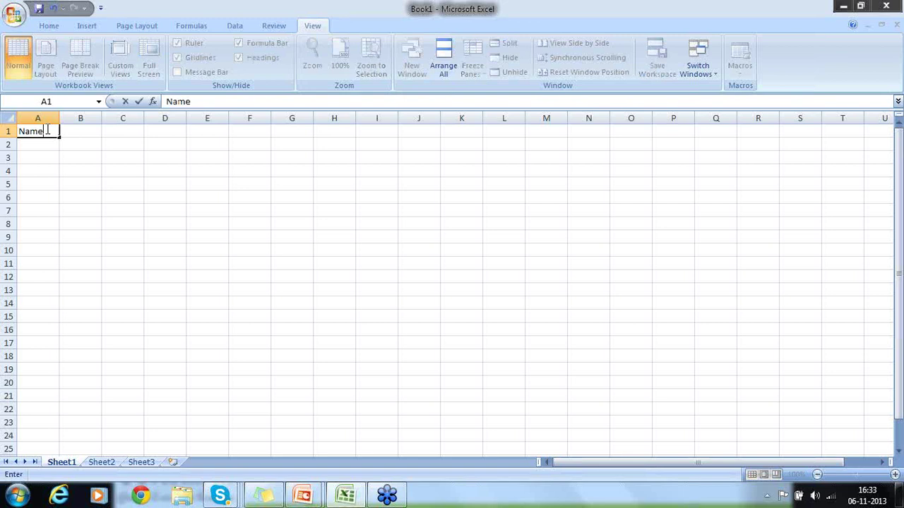
key(Tab)
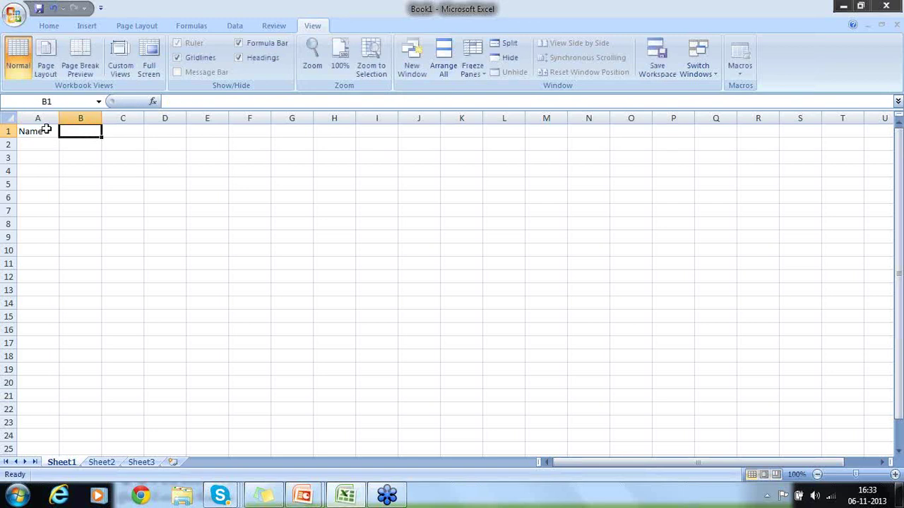
text(First)
key(BackSpace)
key(BackSpace)
key(BackSpace)
key(BackSpace)
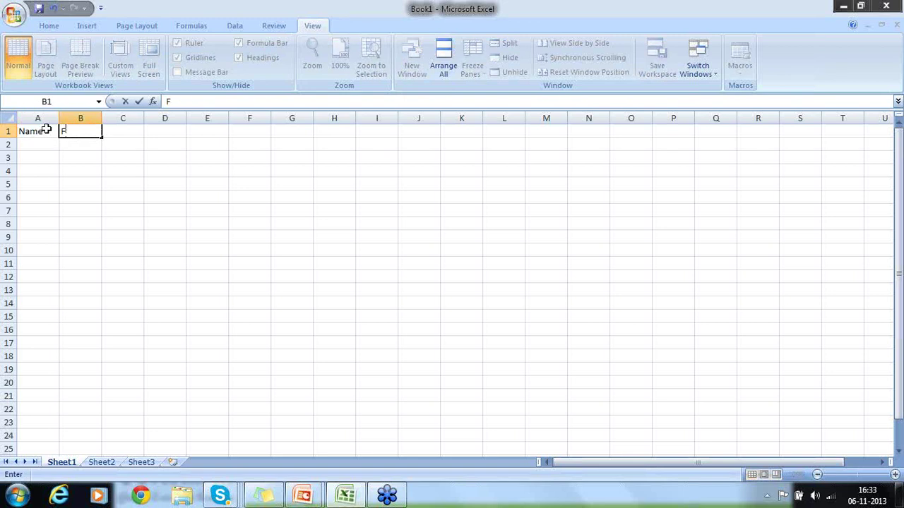
key(BackSpace)
text(Last Na)
text(me)
key(BackSpace)
key(BackSpace)
key(BackSpace)
key(BackSpace)
key(BackSpace)
key(BackSpace)
key(BackSpace)
key(BackSpace)
key(BackSpace)
- Enter the column header "Surname" in cell B1, keeping B1 as the active cell
text(Sur N)
key(BackSpace)
key(BackSpace)
text(name)
key(Return)
key(Up)
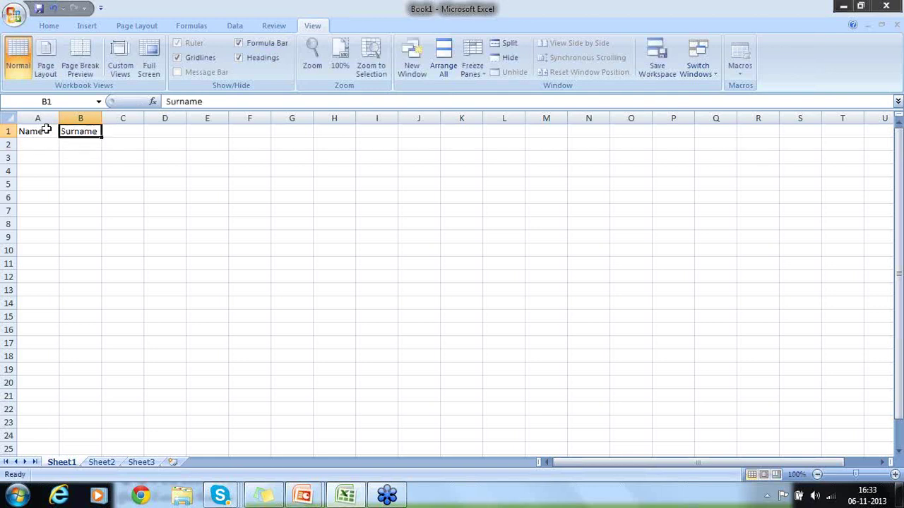
- Enter the headers "Address", "City", "State" and "Country" in cells C1 to F1, and highlight the whole of row 1
key(Right)
text(Address)
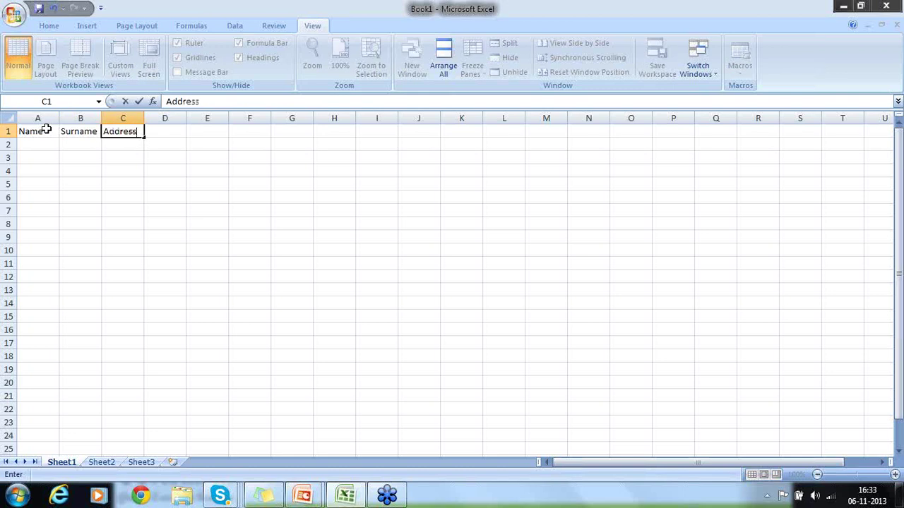
text(1)
key(Tab)
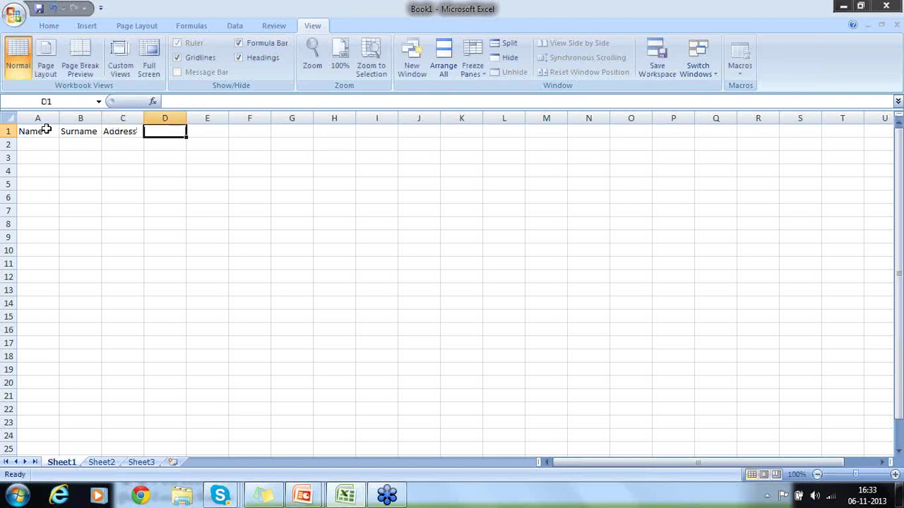
text(City)
key(Tab)
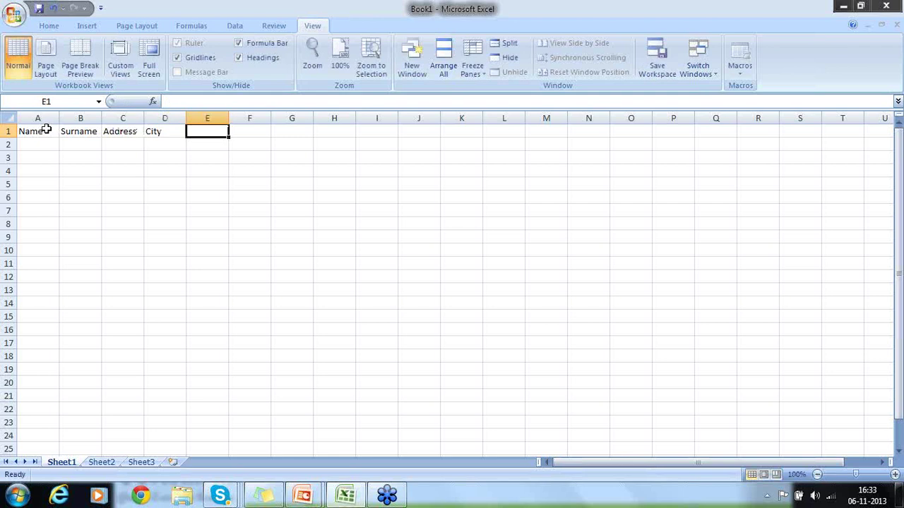
text(State)
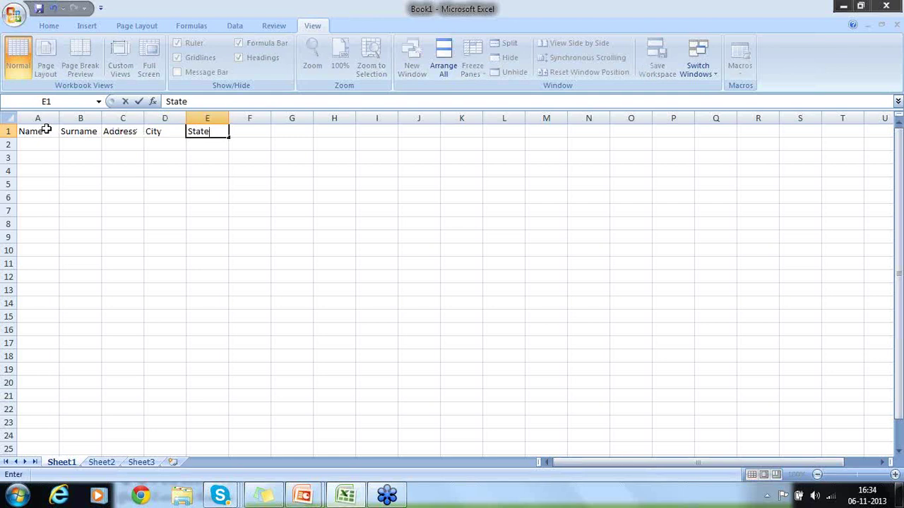
key(Tab)
text(Country)
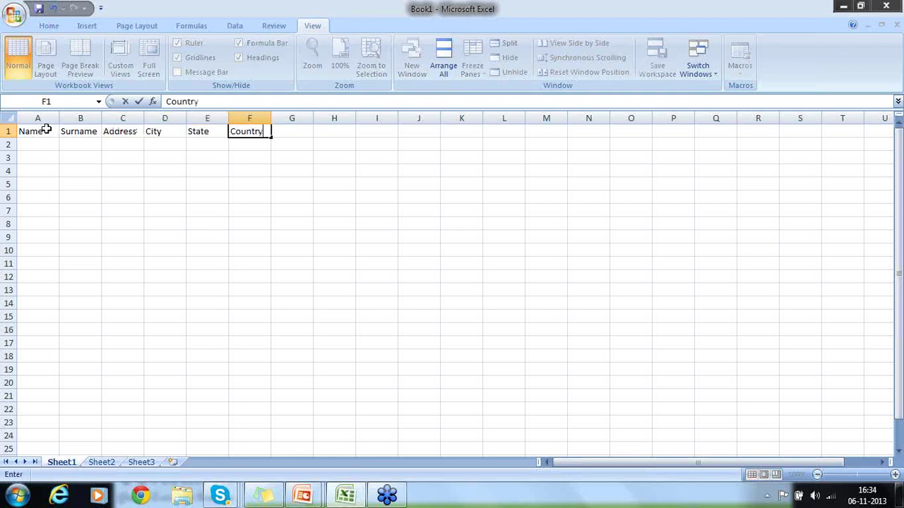
key(Return)
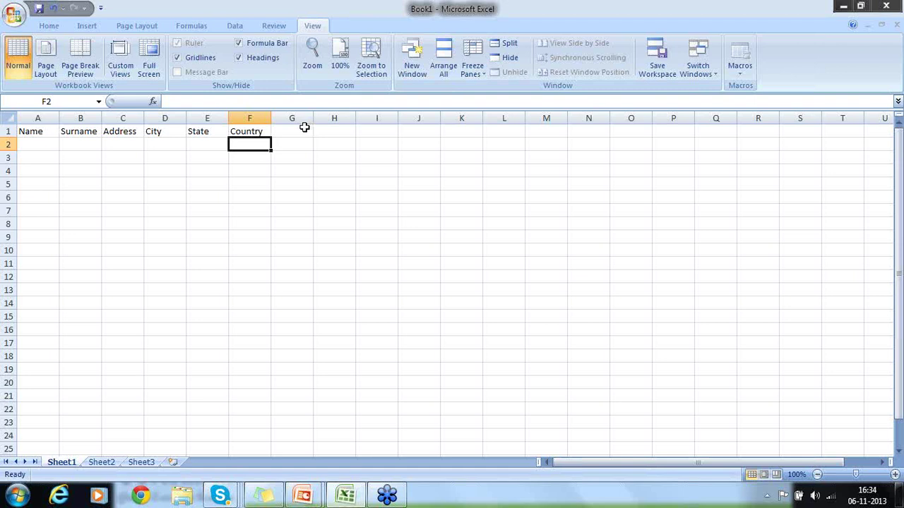
click(9, 131)
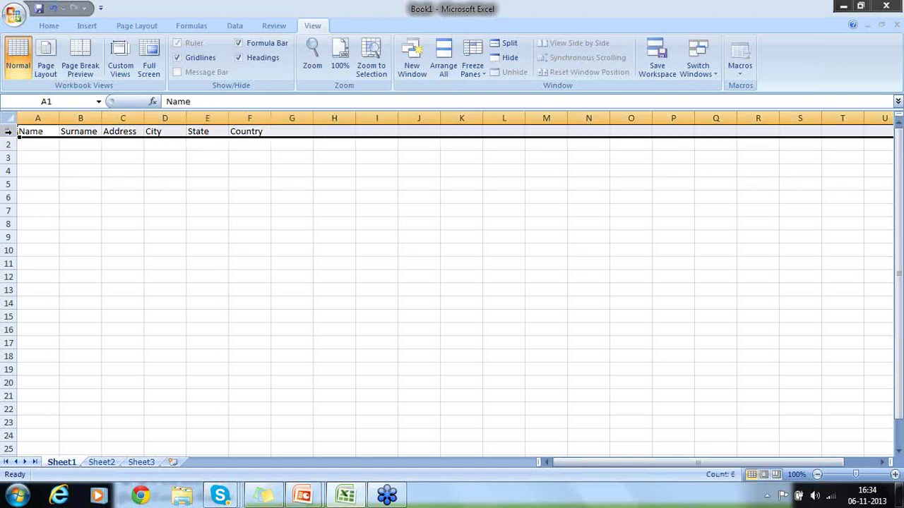
- Fill cells A2 to A4 under the Name header with three people's first names
click(41, 144)
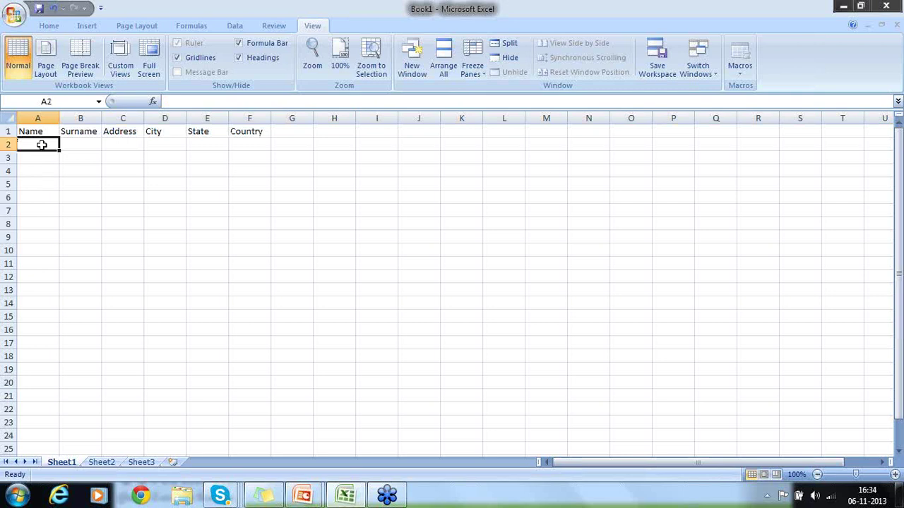
text(Ull)
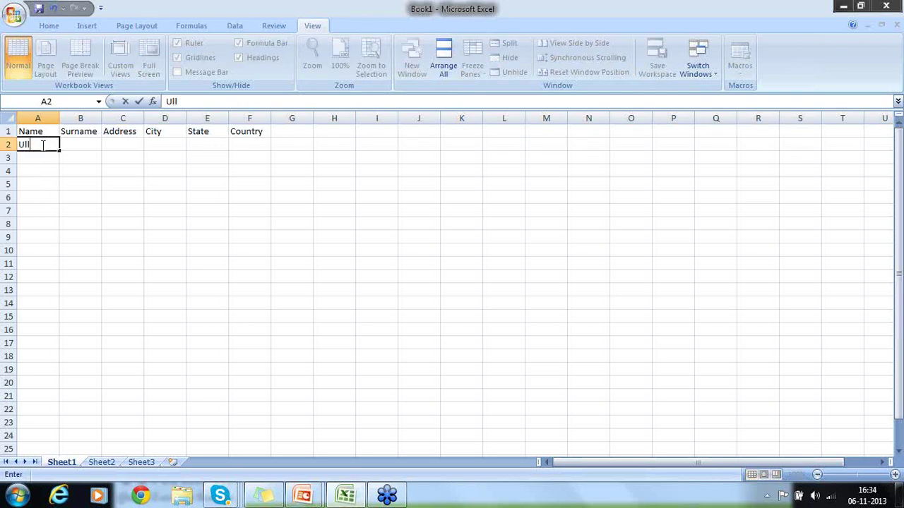
text(as)
key(Return)
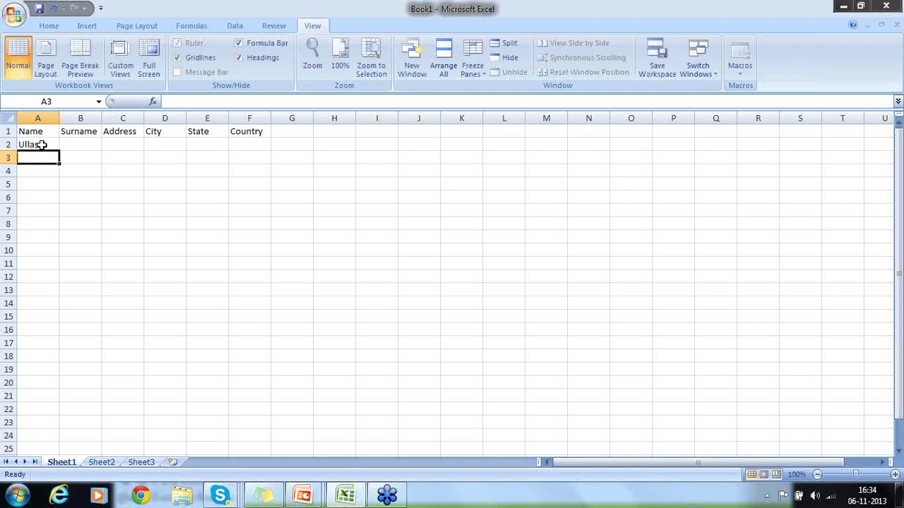
text(Varadhara)
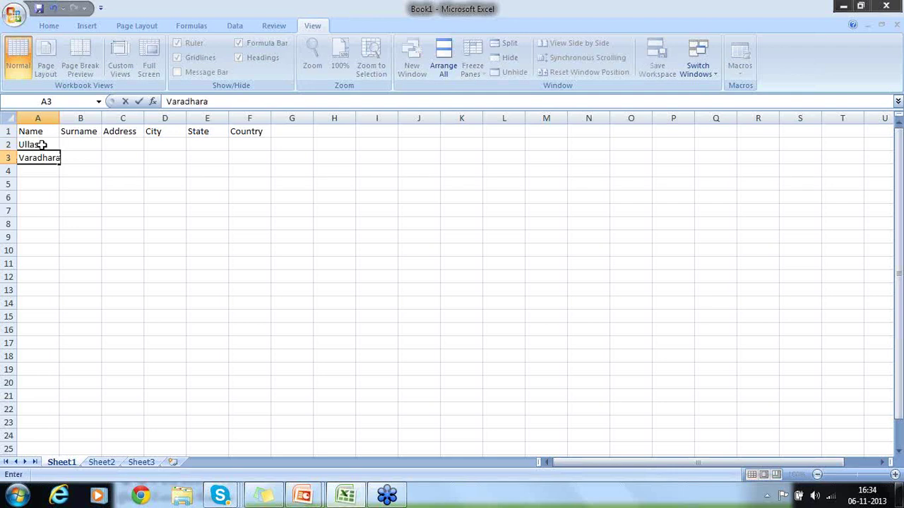
text(jan)
key(Return)
text(Ven)
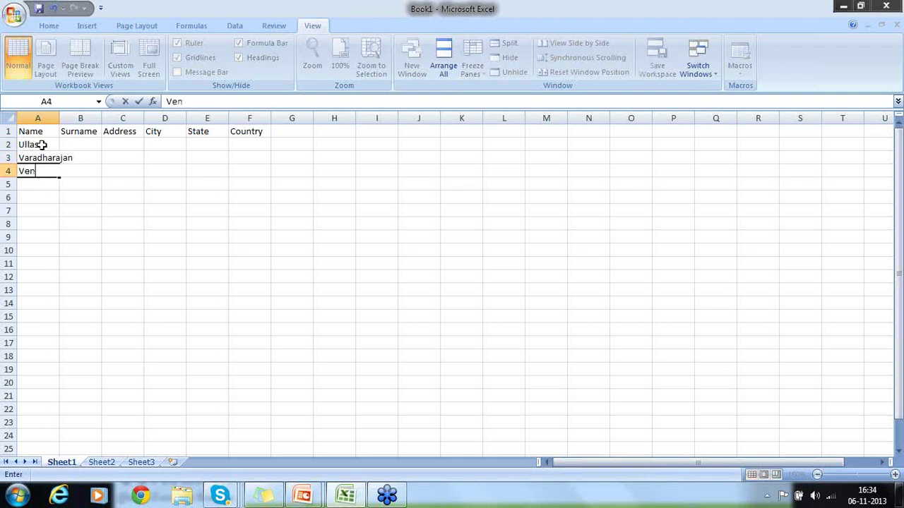
text(ky)
key(Return)
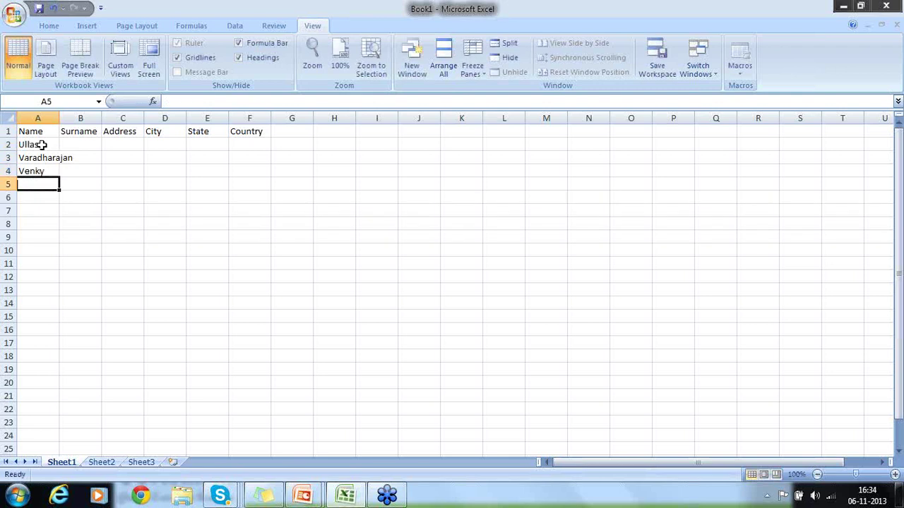
- Enter the same first name in both A5 and A6 of the Name column
text(Vinod)
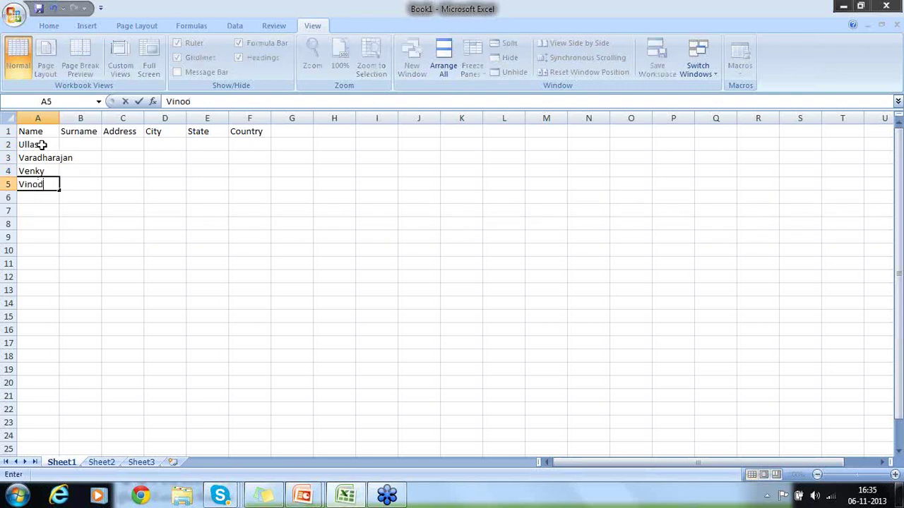
key(Return)
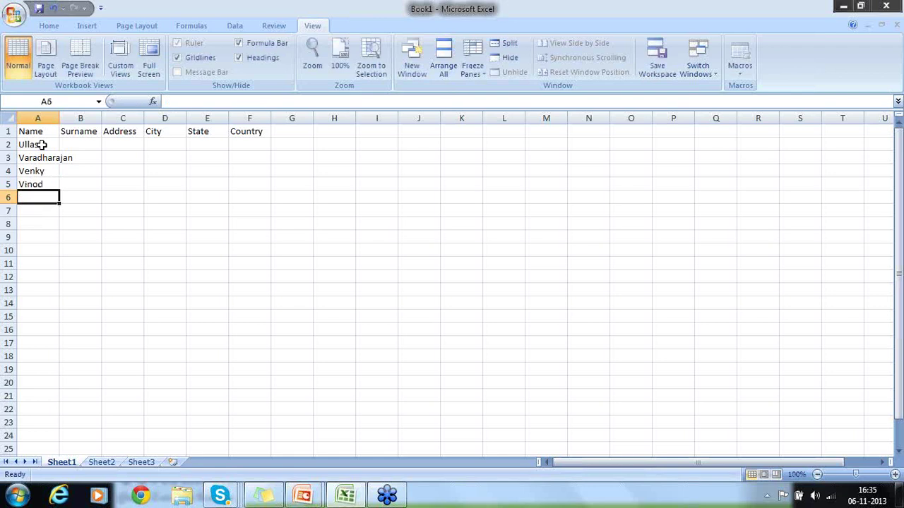
text(Vindo)
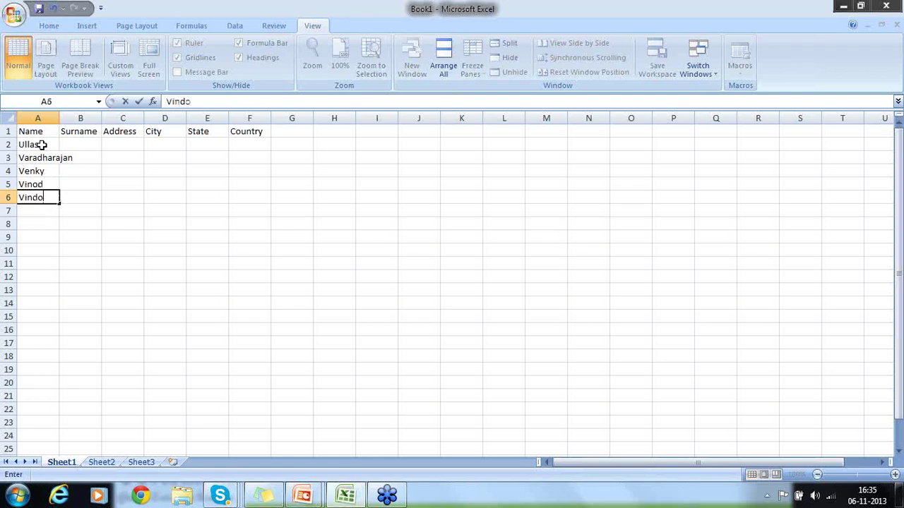
key(BackSpace)
key(BackSpace)
text(od)
- Enter the surname for the person in row 6 in cell B6 and move up to B5
key(Tab)
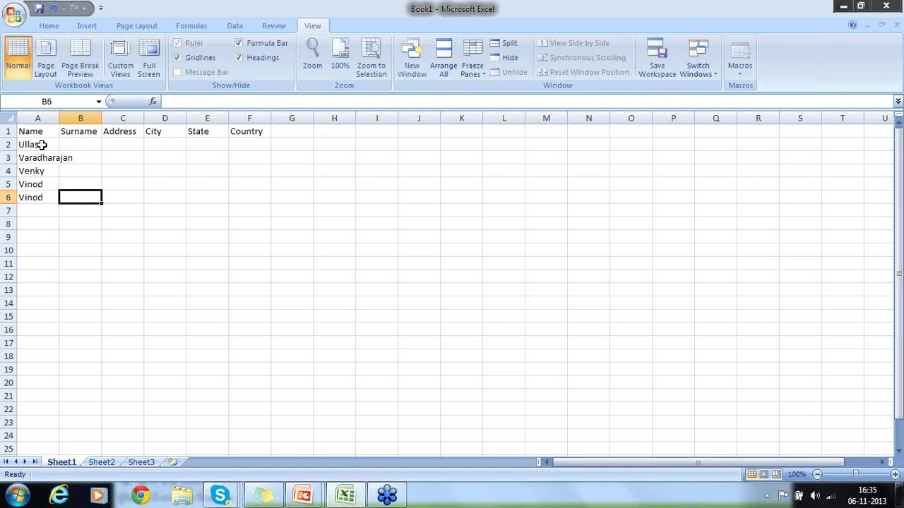
text(N)
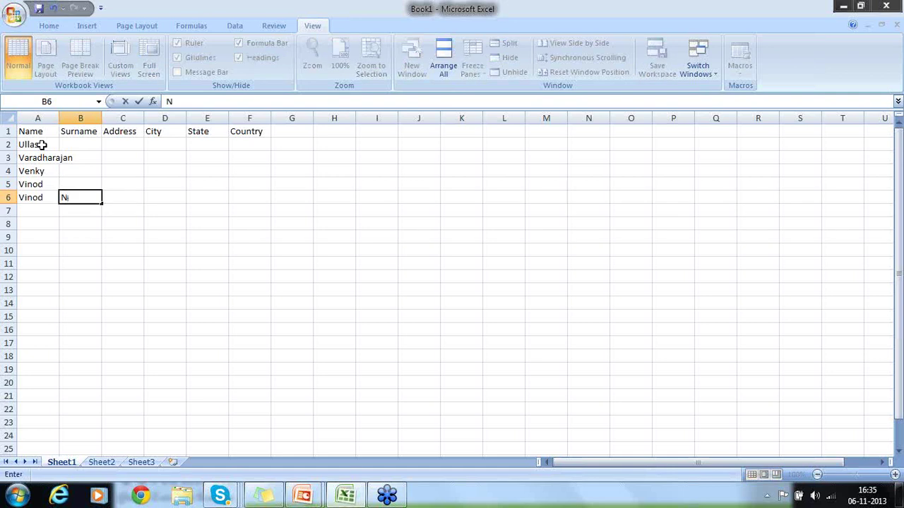
text(irikhi)
key(Up)
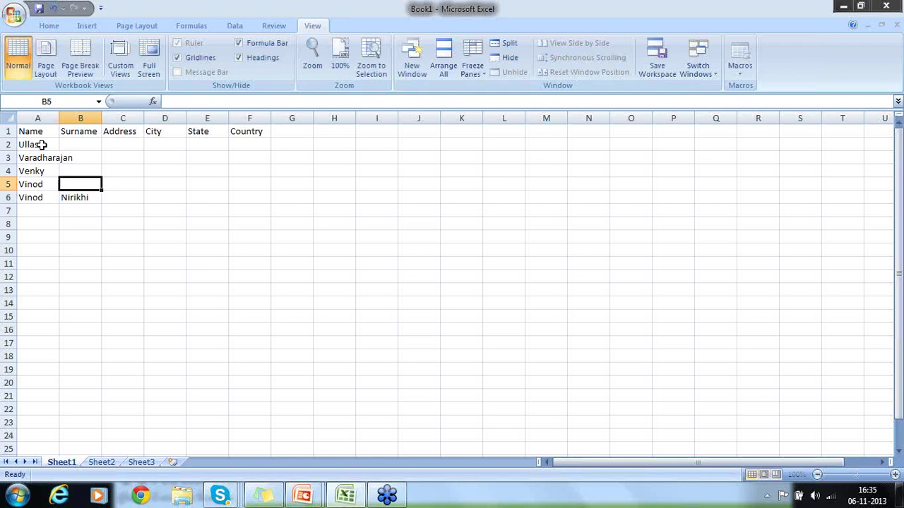
text(Jay)
key(BackSpace)
key(BackSpace)
key(BackSpace)
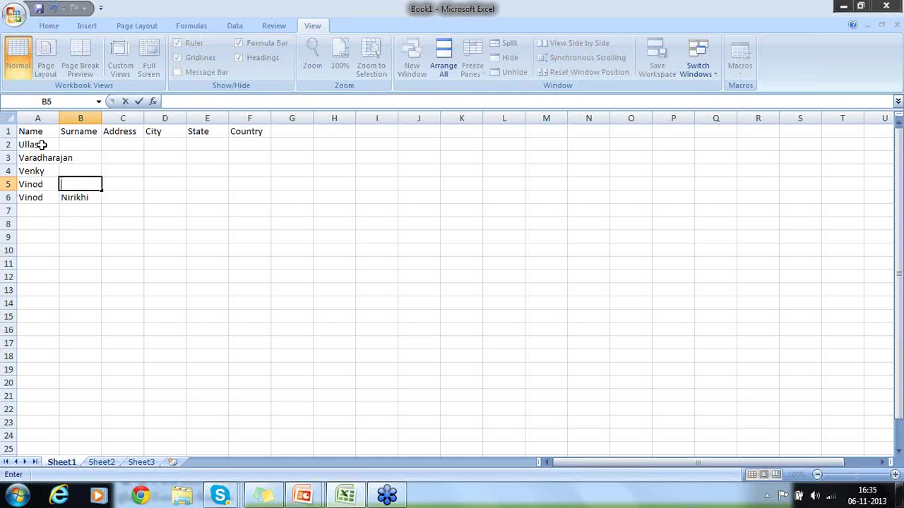
- Fill in the remaining surnames upward from B5 to B2, and finish on cell C2
text(kumar)
key(Up)
text(Rao)
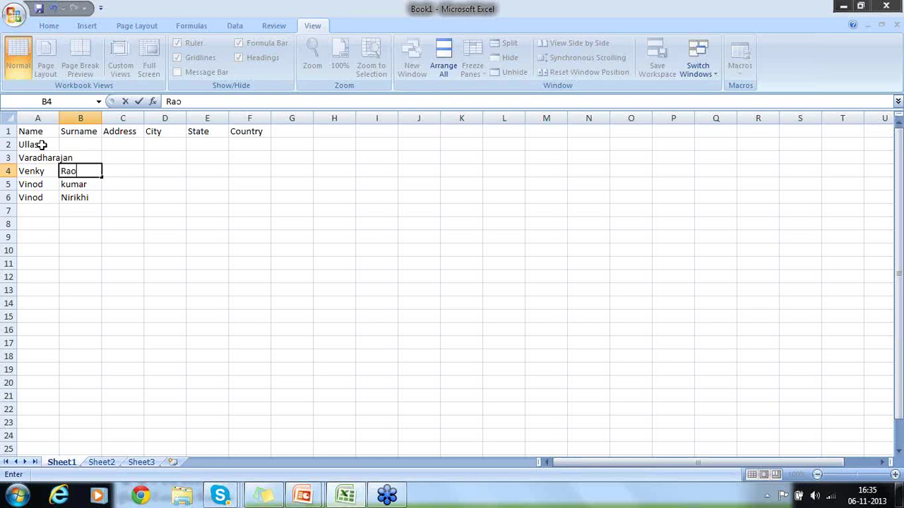
key(Up)
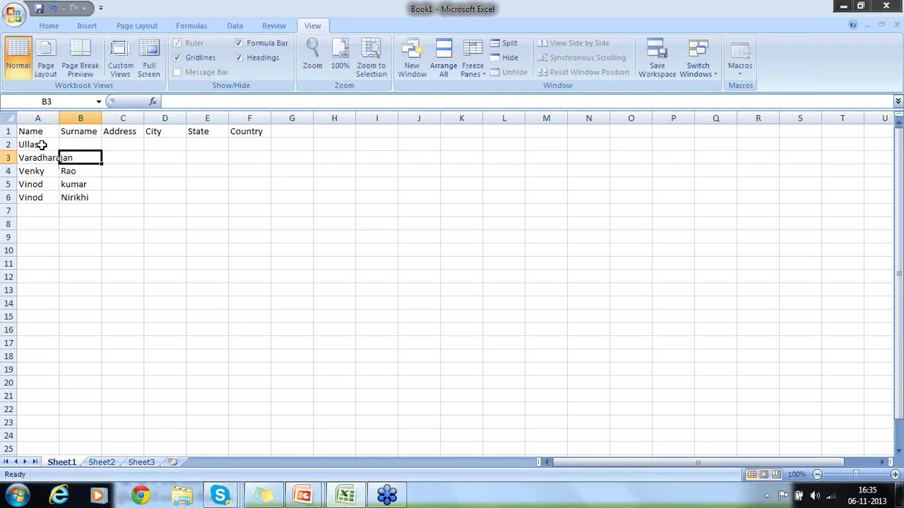
text(Balam)
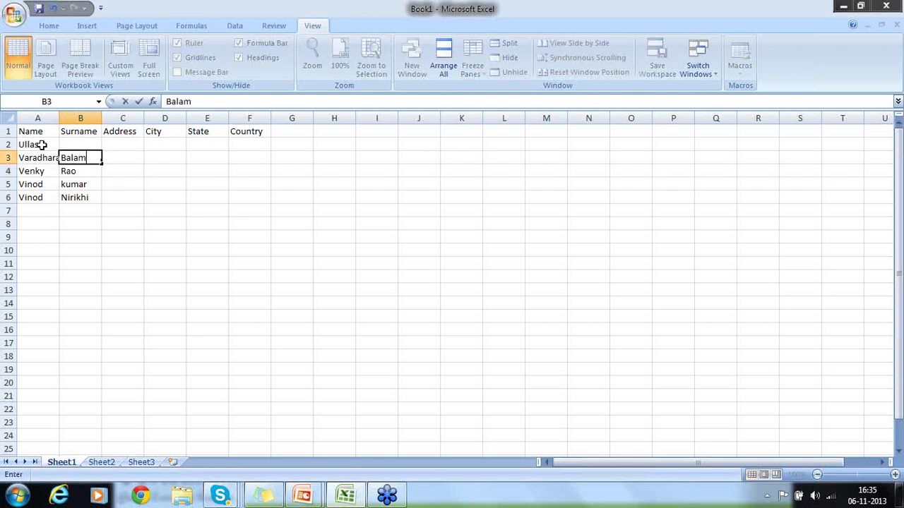
text(urugan)
key(Up)
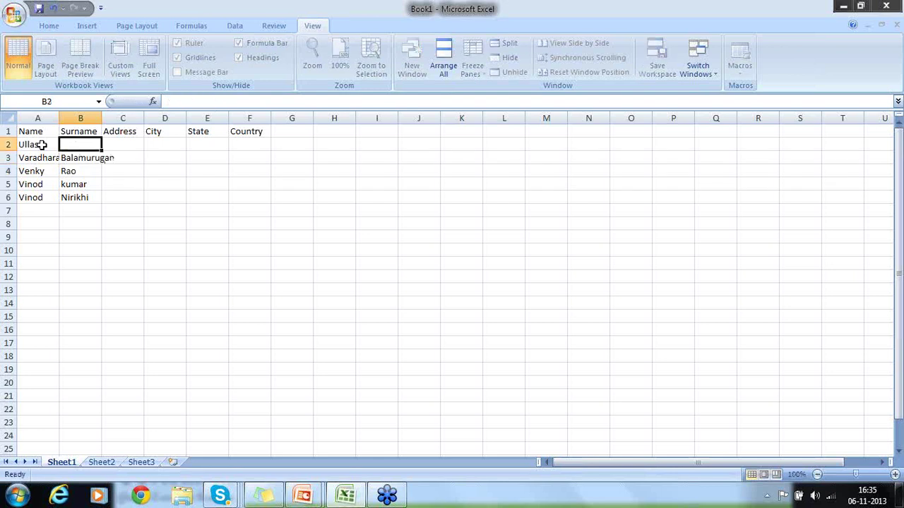
text(Pra)
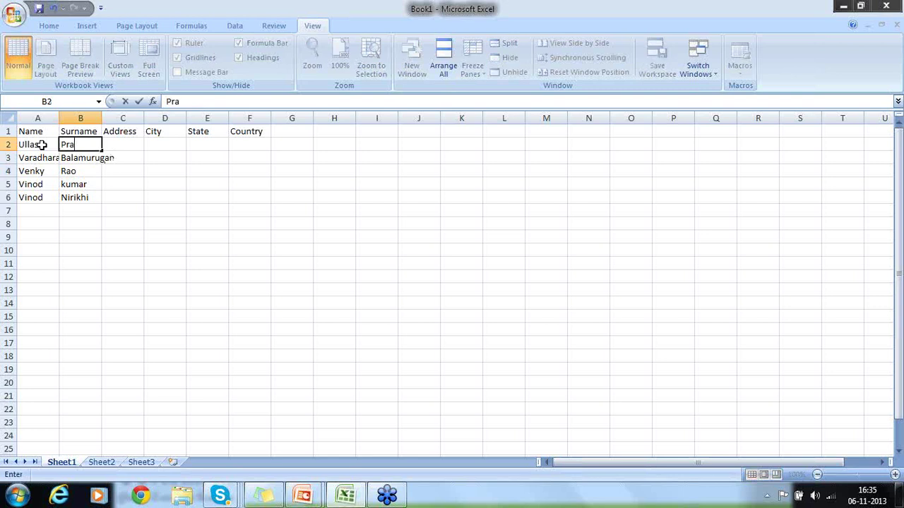
text(bhakar)
key(Tab)
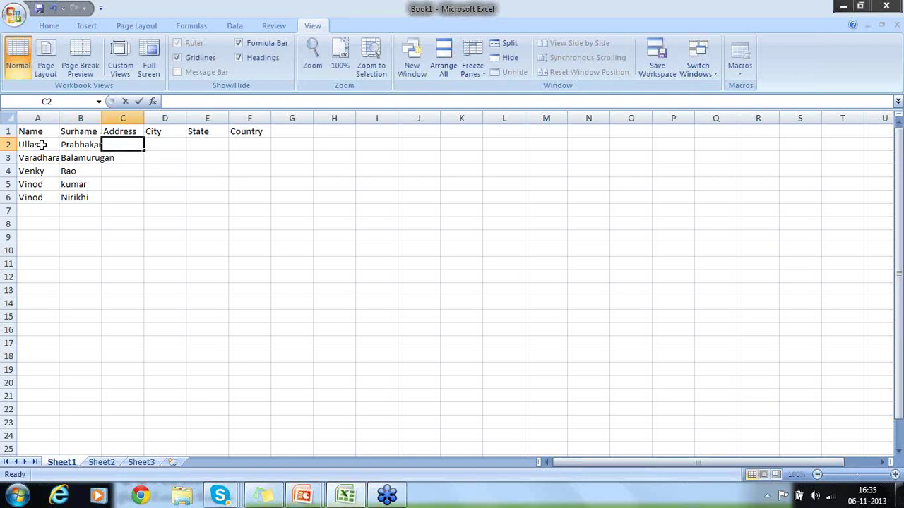
- Enter "street and location" in both C2 and C3 under the Address header
text(street,)
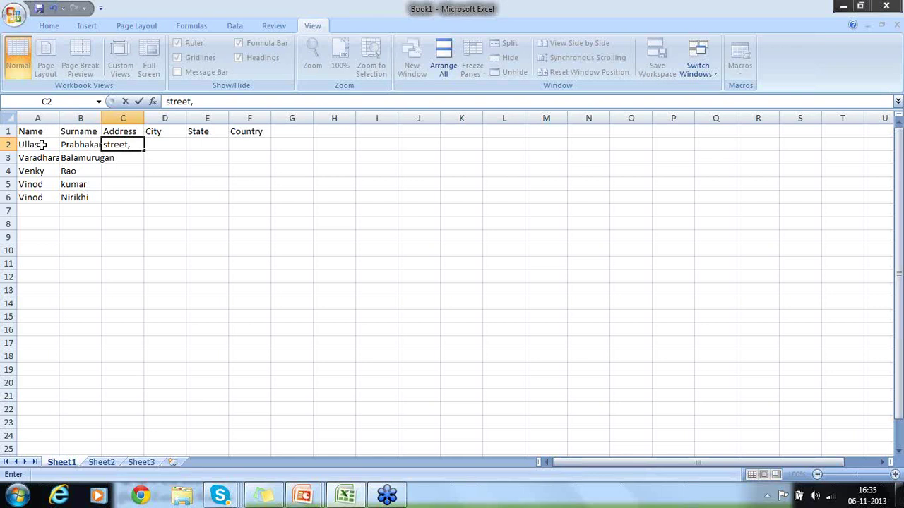
key(BackSpace)
text(and location)
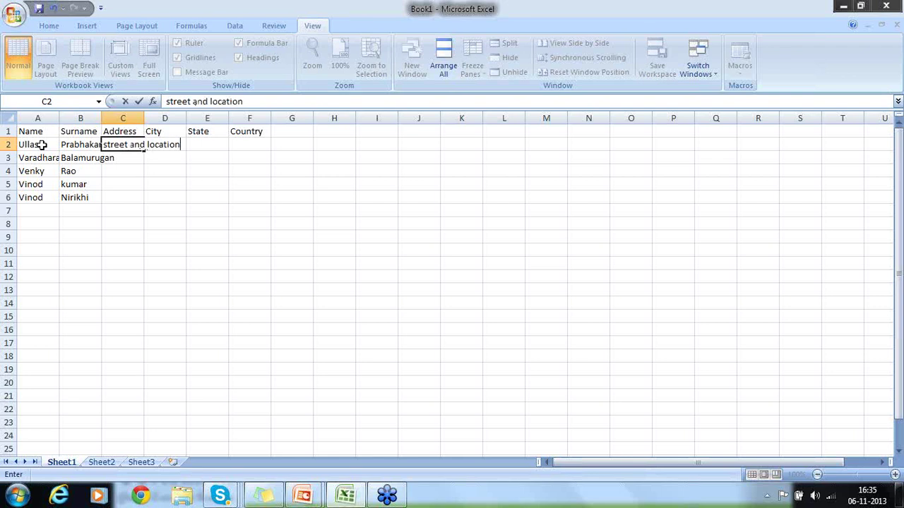
key(Return)
text(s)
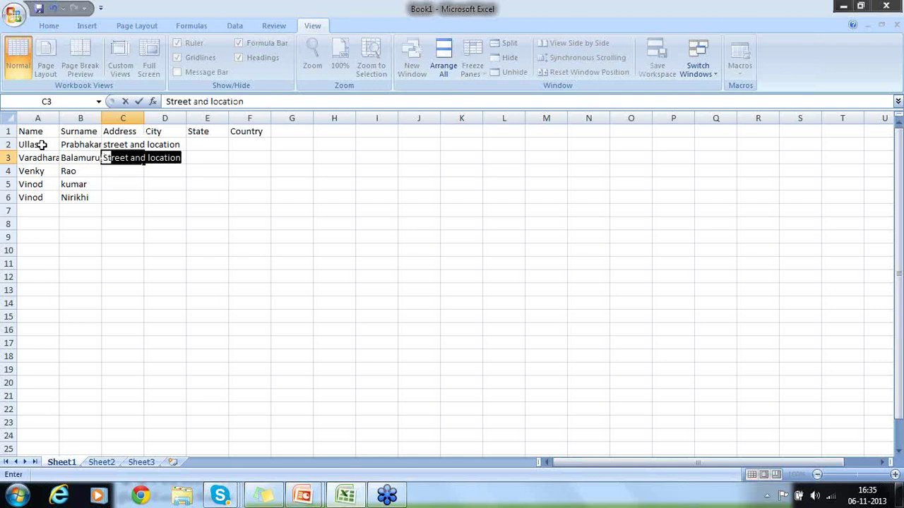
key(BackSpace)
key(BackSpace)
text(Street)
key(Return)
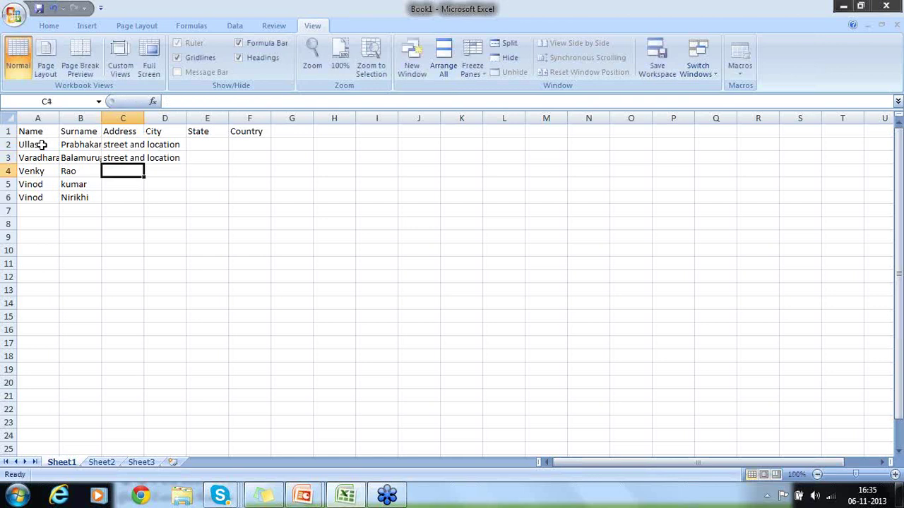
- Enter "Str1, location1" as the address in cell C4
text(S)
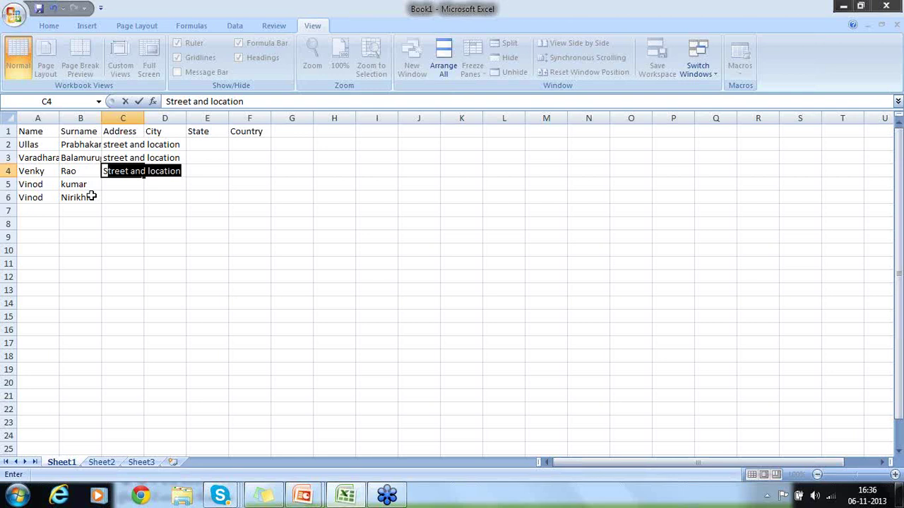
text(tr1)
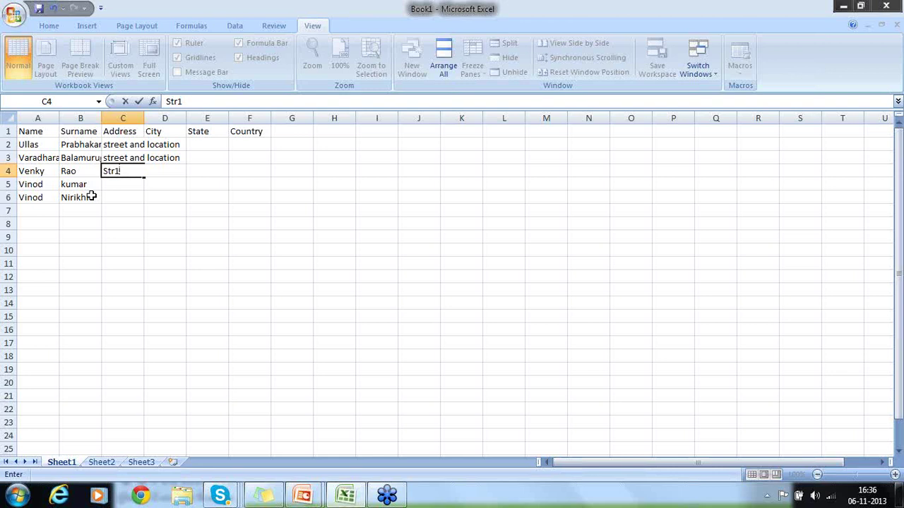
text(, location1)
key(Return)
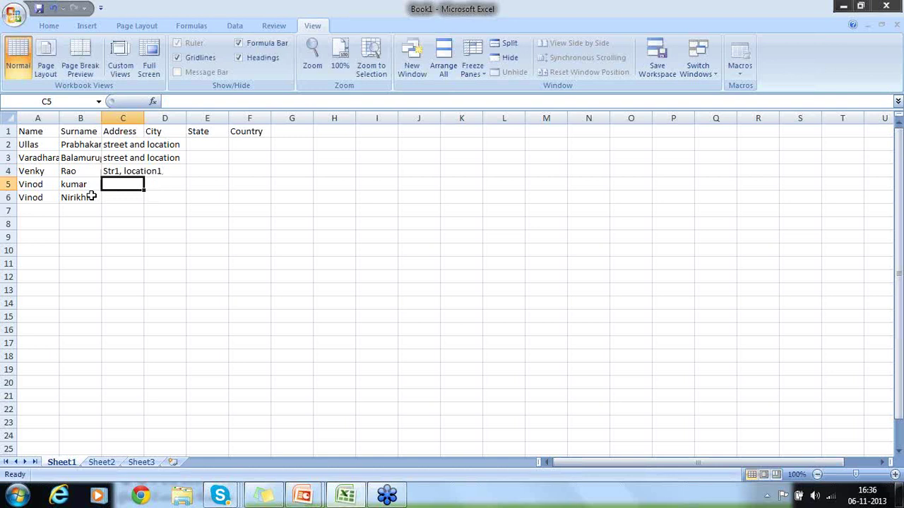
- Begin the address in C5 with "str", trying the automatic completions for "stre" and "str1"
text(str)
key(BackSpace)
text(r)
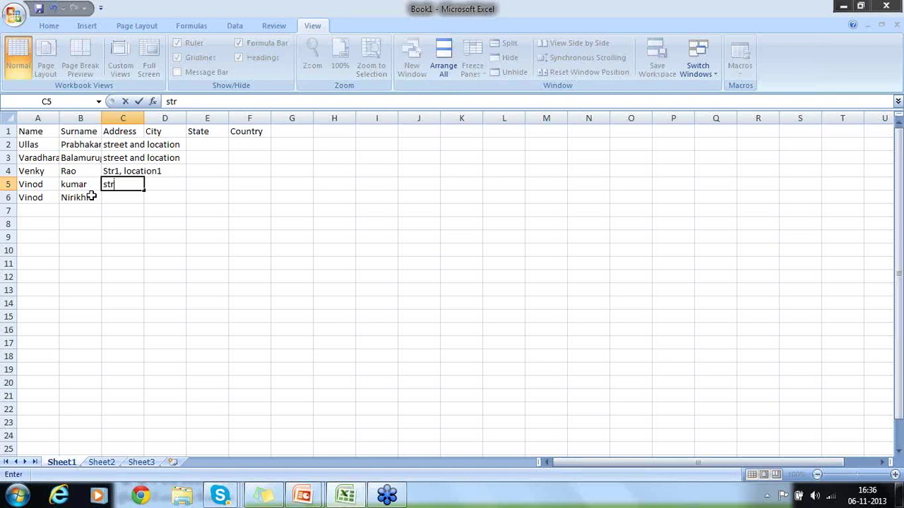
text(ee)
key(BackSpace)
key(BackSpace)
key(BackSpace)
text(e)
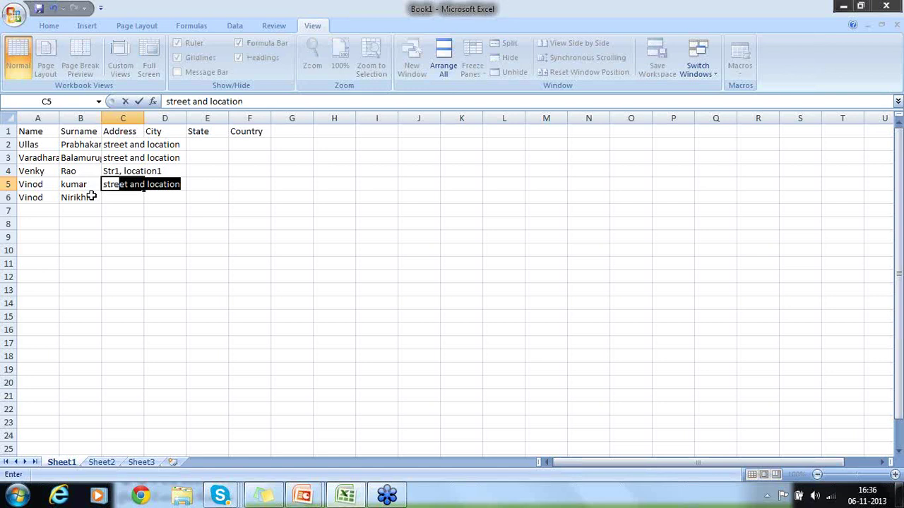
key(BackSpace)
key(BackSpace)
text(1)
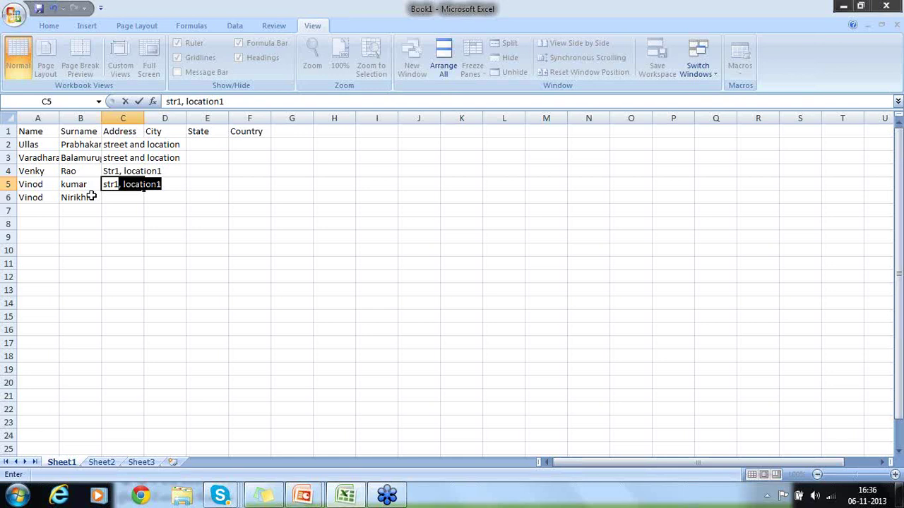
key(BackSpace)
key(BackSpace)
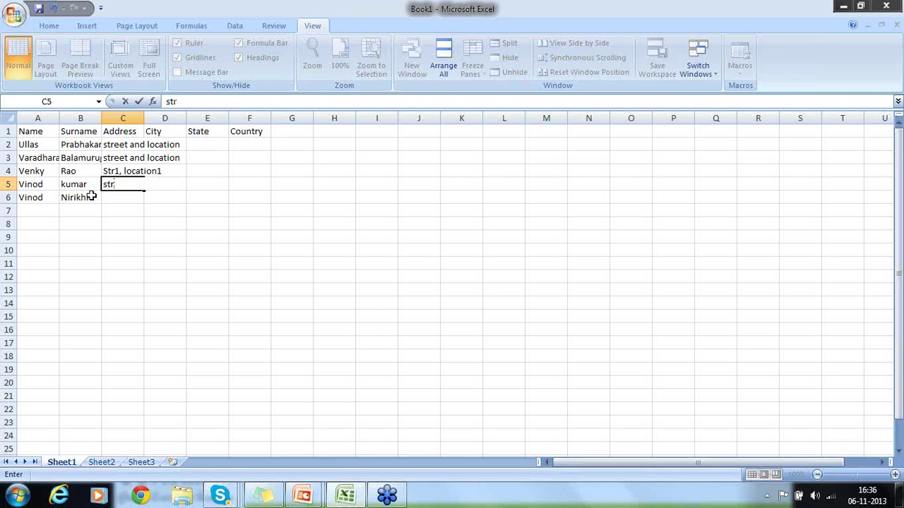
- Complete C5 as "street and location" and enter "Str1, location1" in C6 using the automatic completions
text(e)
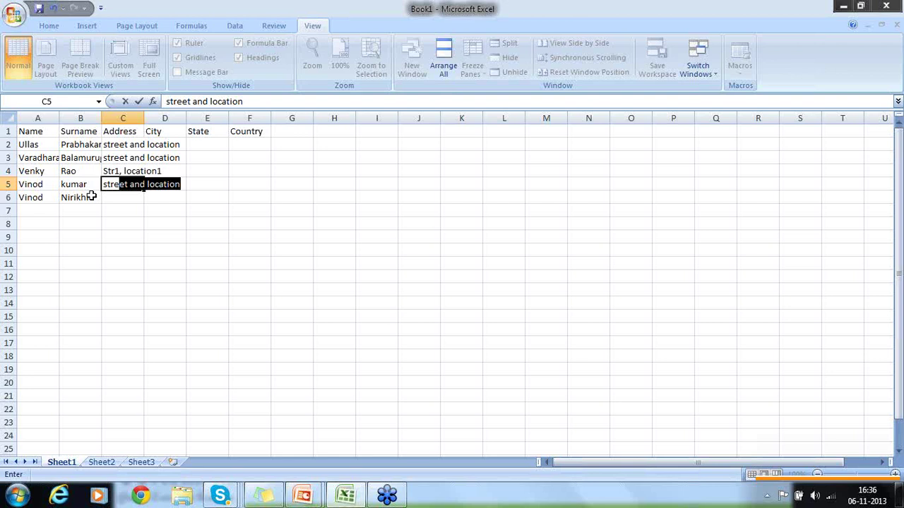
key(Return)
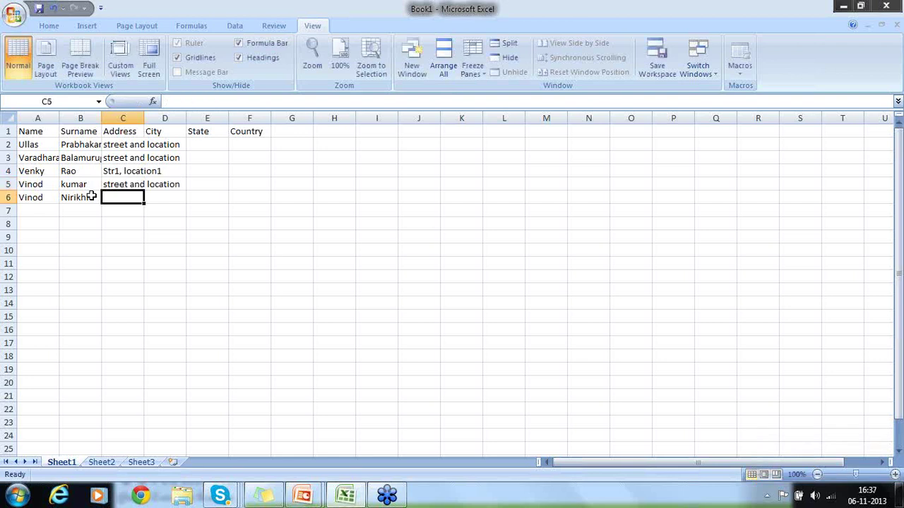
text(str1, location1)
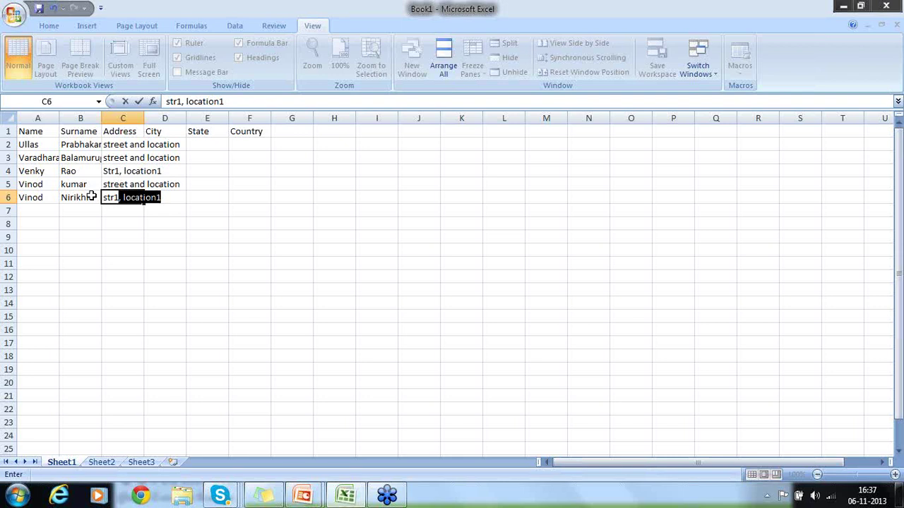
key(Return)
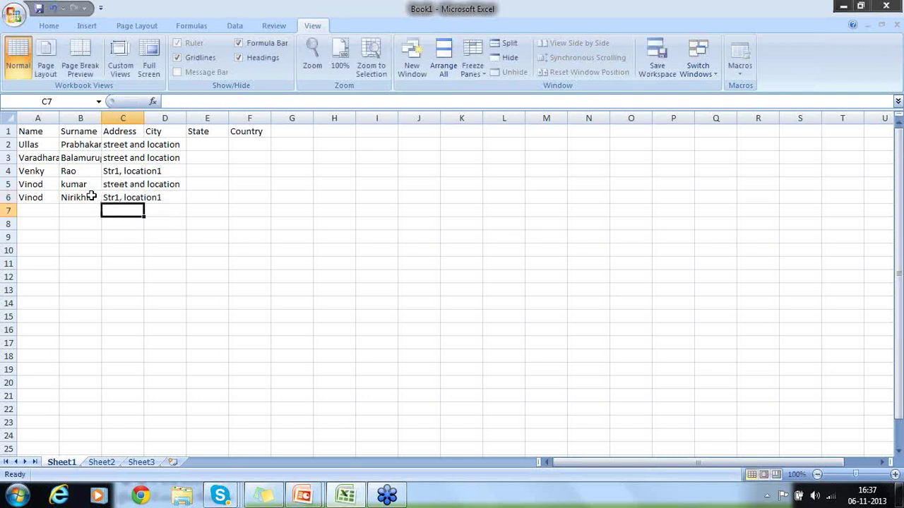
- Enter Bangalore in D2 and Chennai in D3 under the City header
key(Up)
key(Up)
key(Up)
key(Up)
key(Up)
key(Right)
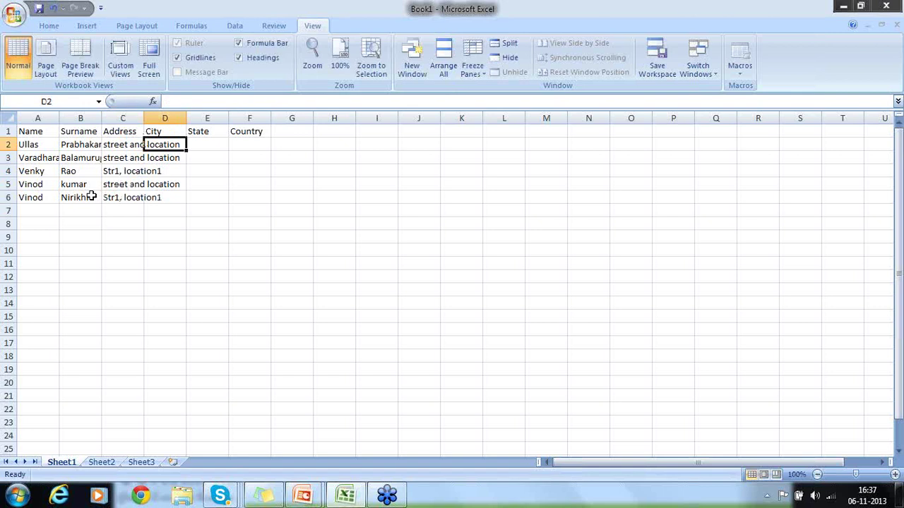
text(U)
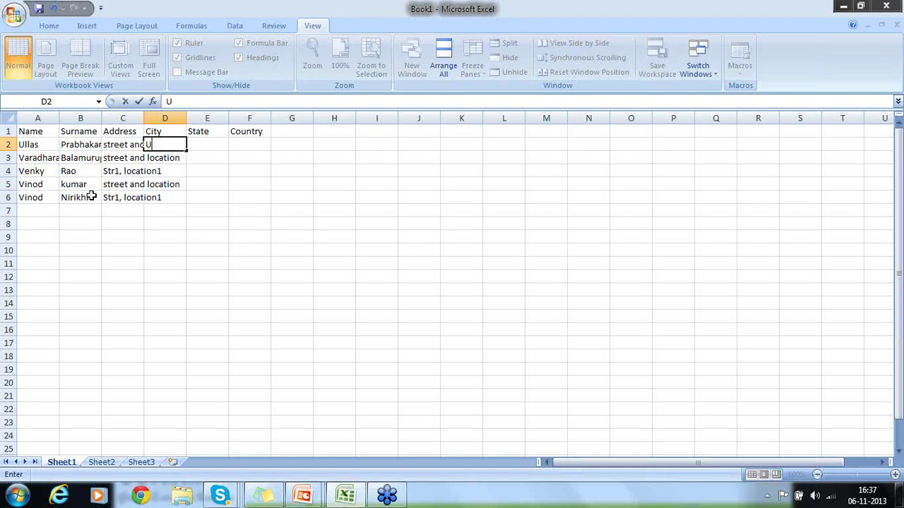
key(BackSpace)
text(Bangalore)
key(Return)
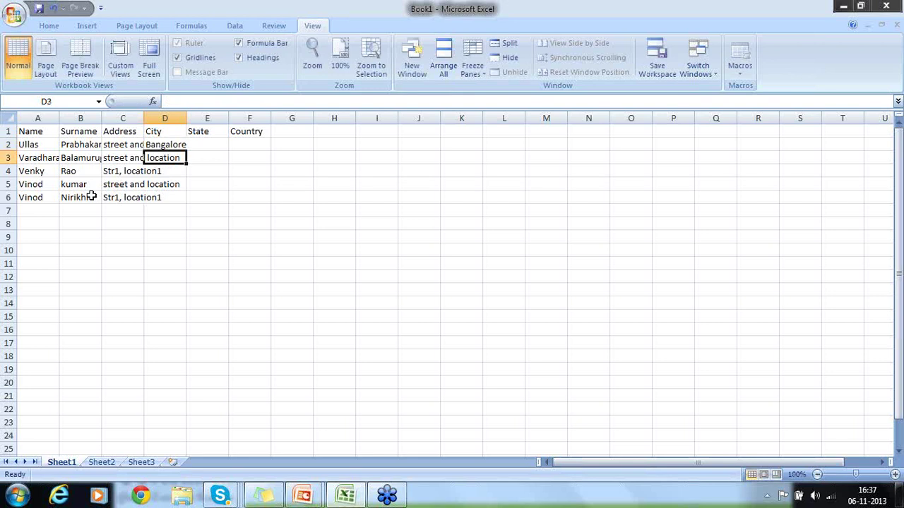
text(Chennai)
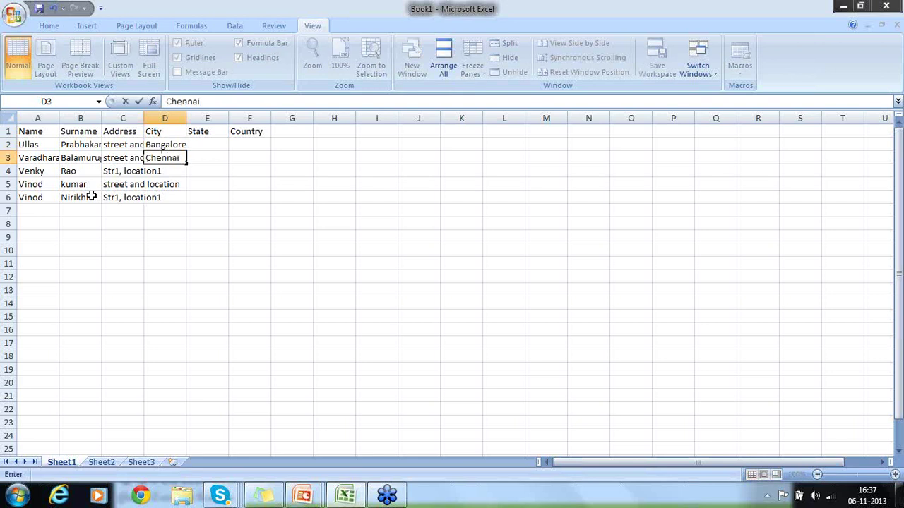
key(Return)
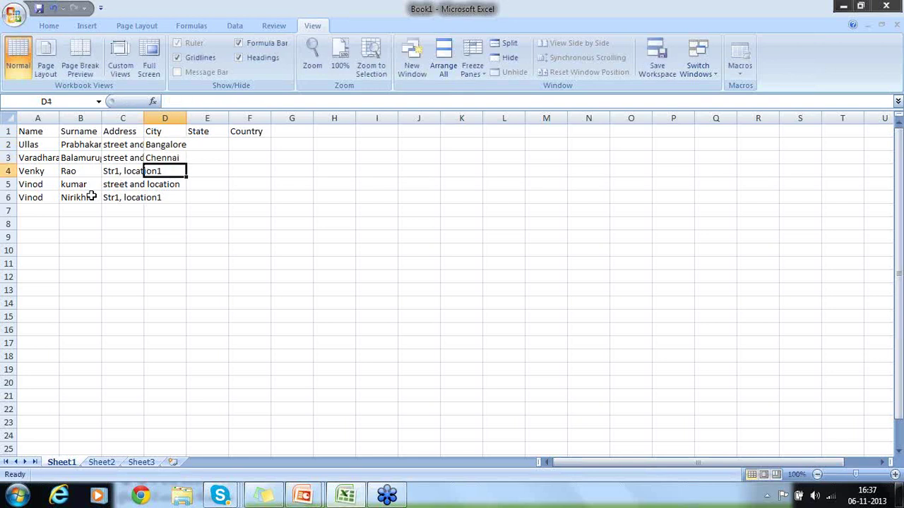
- Fill the remaining City cells D4 to D6 with Pune, Cupritino and Hyd
text(Pune)
key(Return)
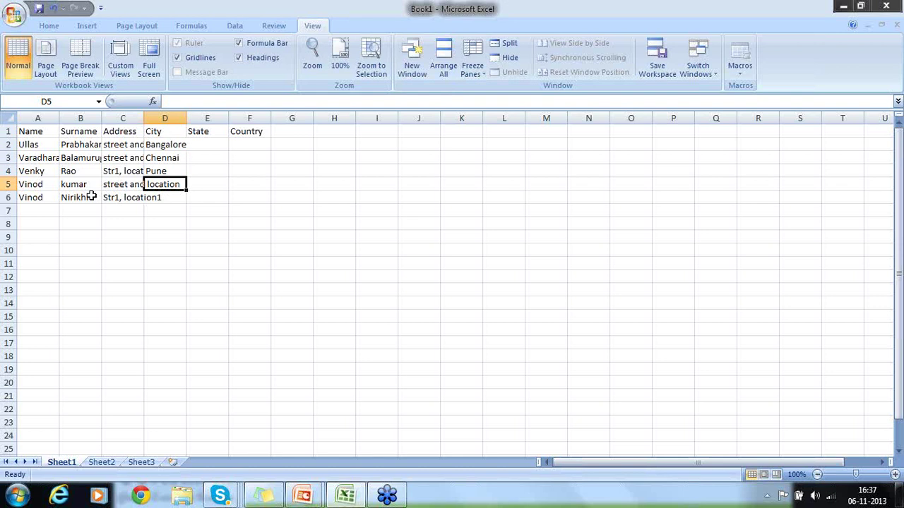
text(Cup)
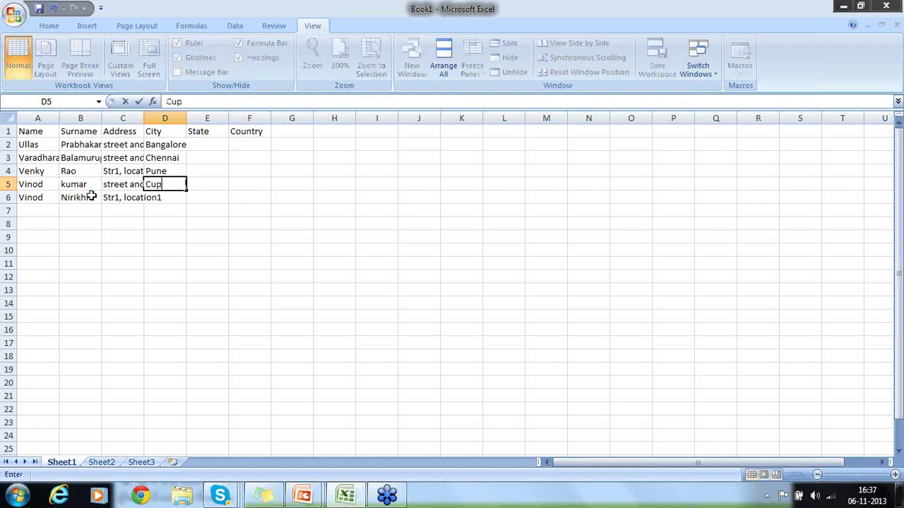
text(ritino)
key(Return)
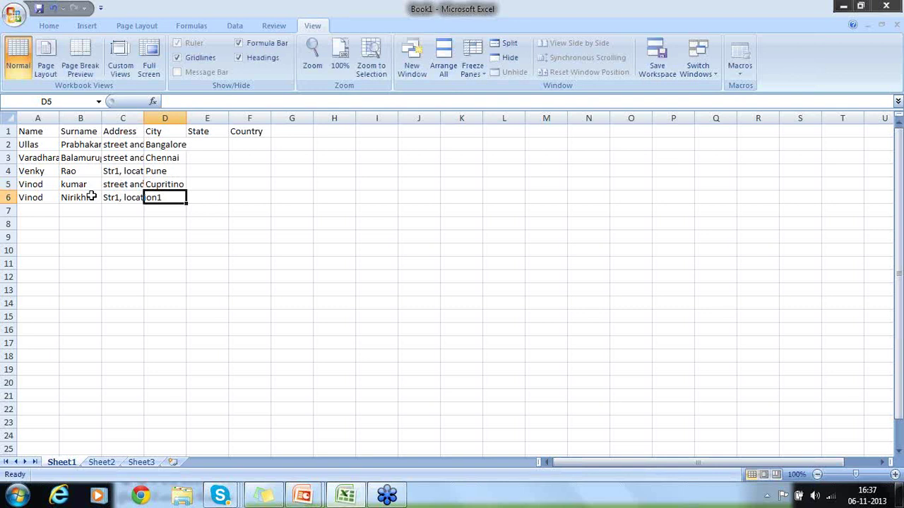
text(Hyd)
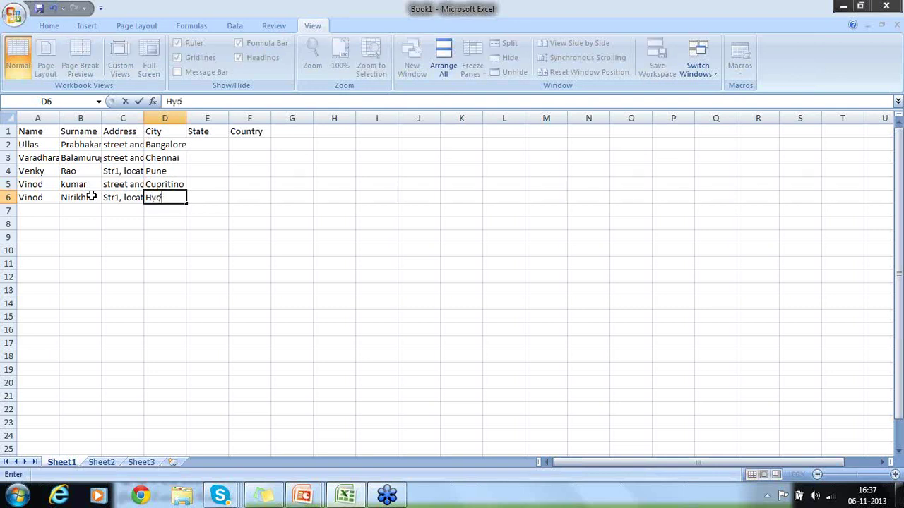
key(Return)
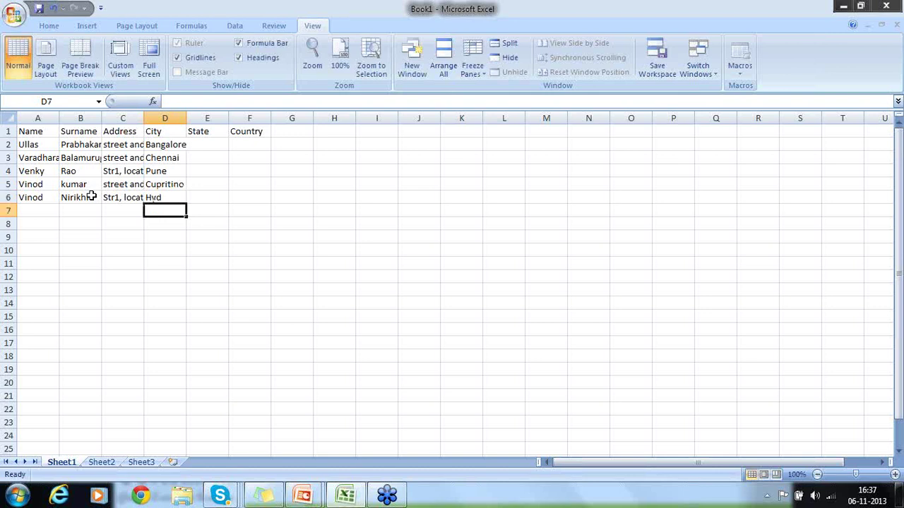
- Enter Karnataka in E2 and TamilNadu in E3 under the State header
key(Up)
key(Up)
key(Up)
key(Up)
key(Up)
key(Right)
text(Ka)
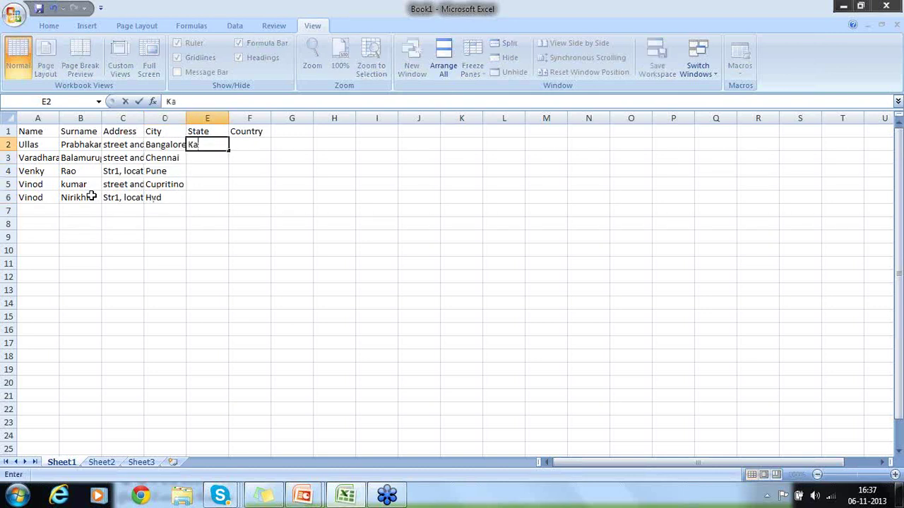
text(rnataka)
key(Return)
text(Tami)
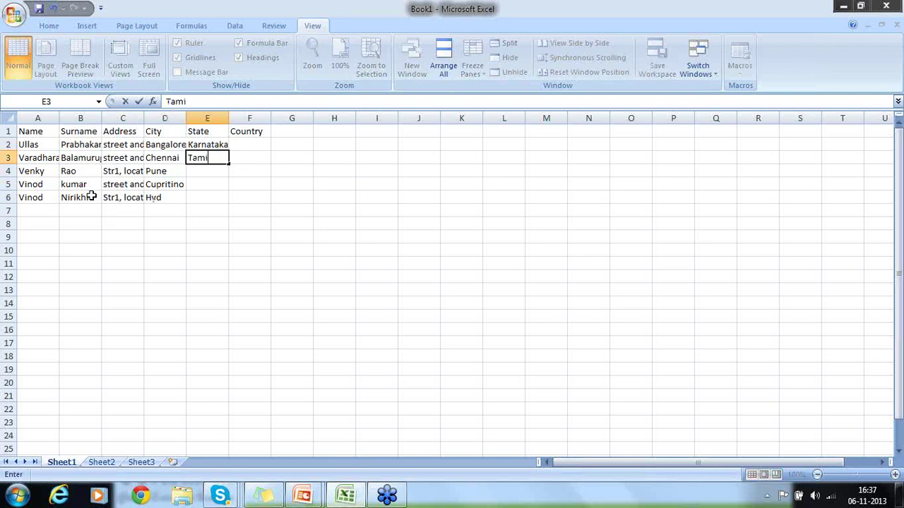
text(lNadu)
key(Return)
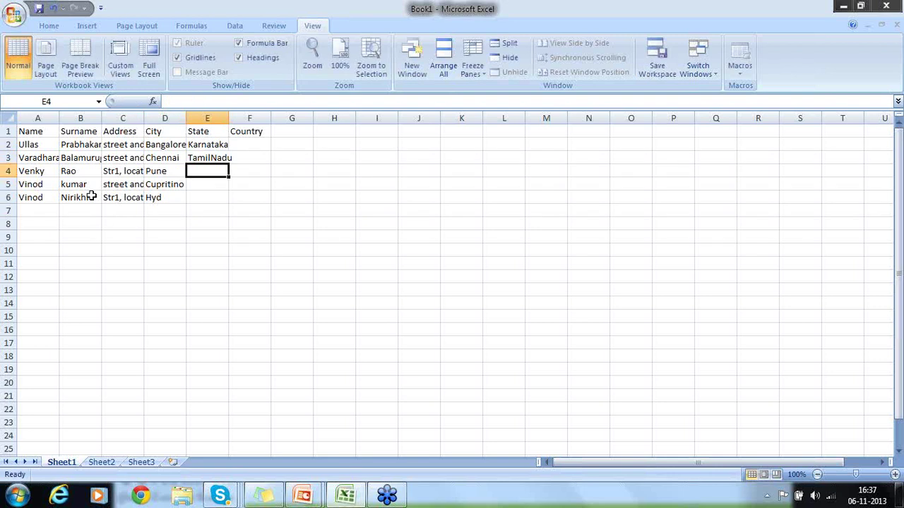
- Fill the remaining State cells E4 to E6 with Maha, US and Andra, and finish on cell F2
text(Maha)
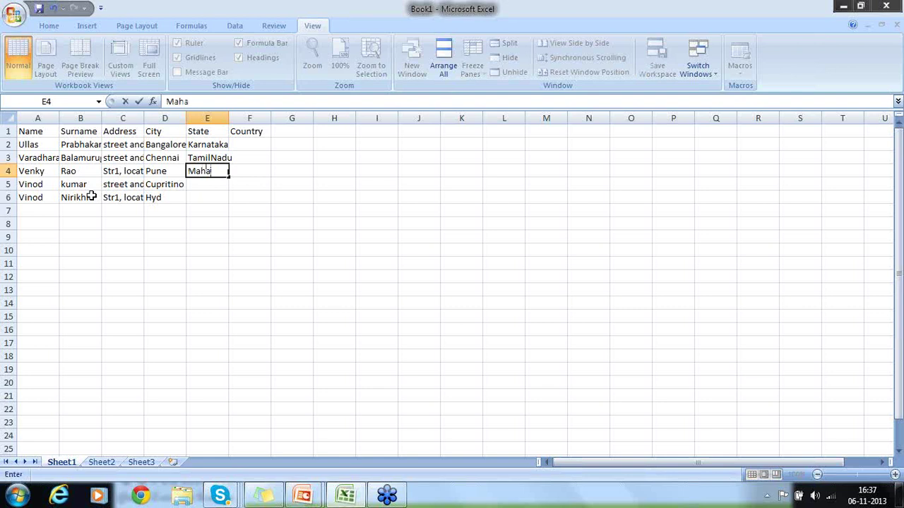
key(Return)
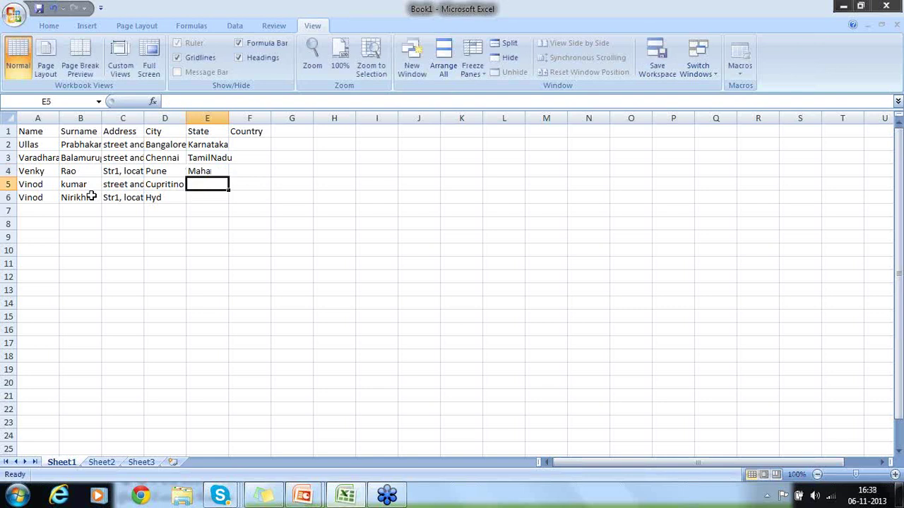
text(US)
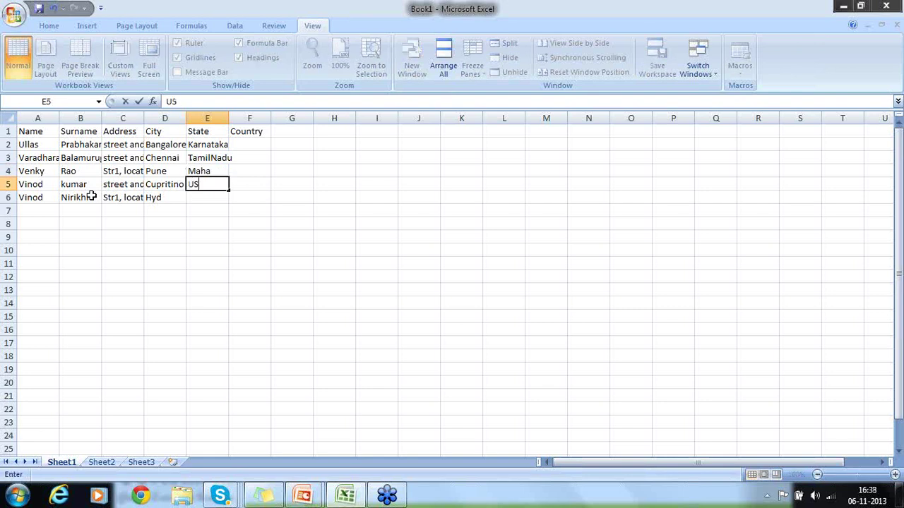
key(Return)
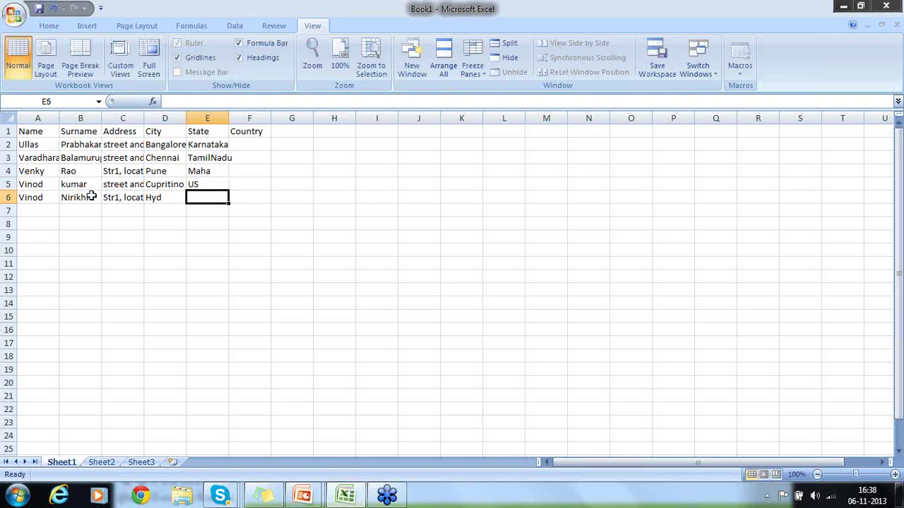
text(Andra)
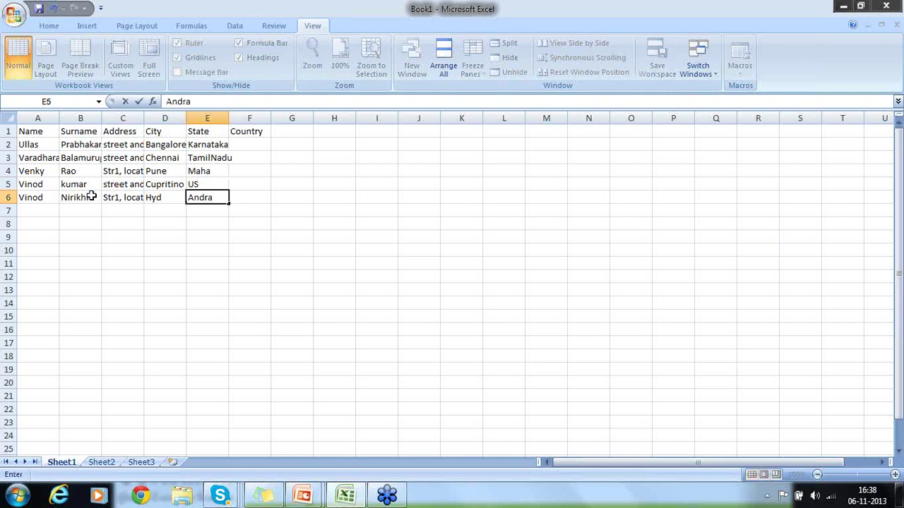
key(Return)
key(Up)
key(Up)
key(Up)
key(Up)
key(Up)
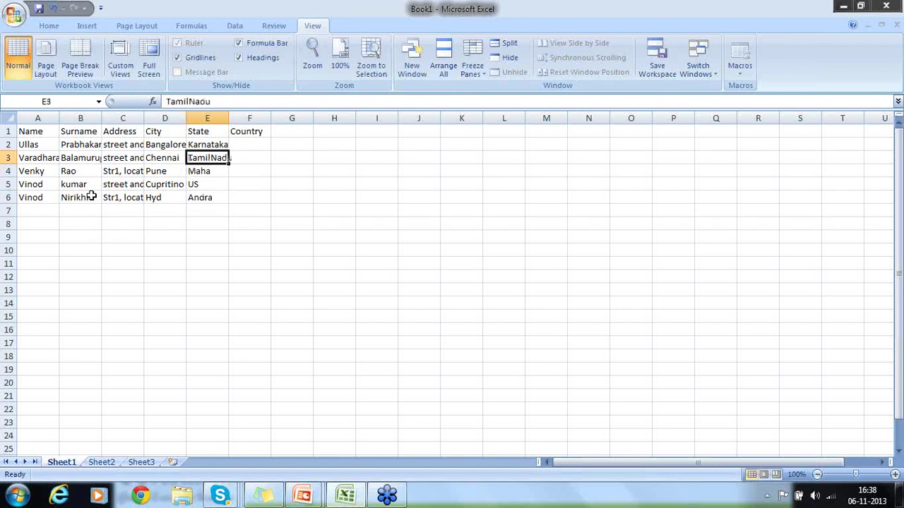
key(Right)
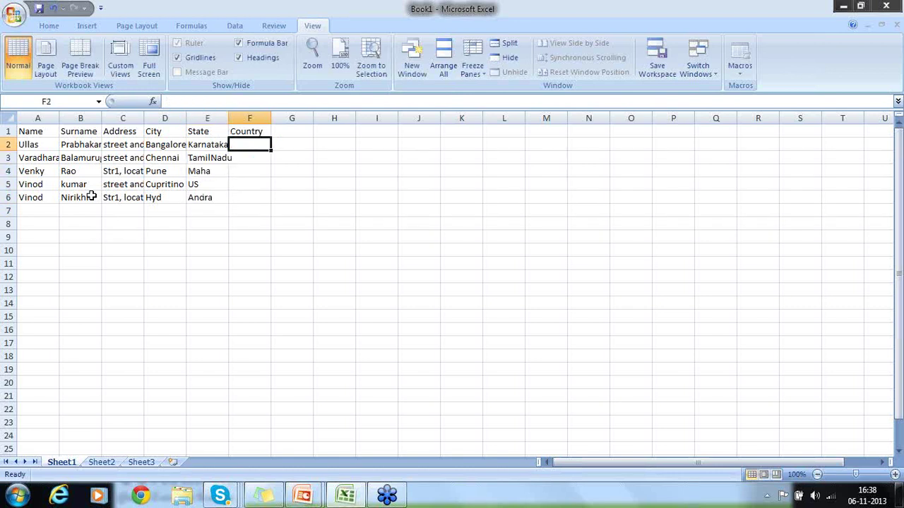
- Fill the Country column with India in F2 to F4, USA in F5 and India in F6
text(India)
key(Return)
text(I)
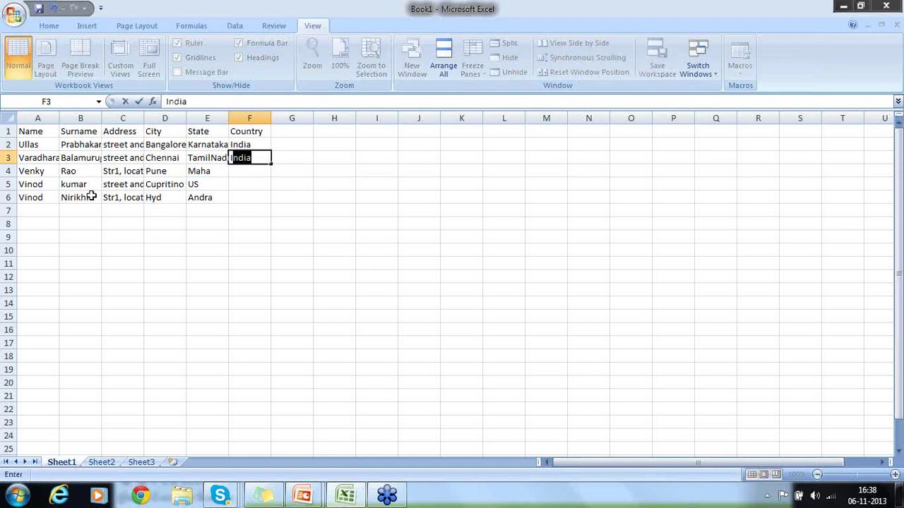
key(Return)
text(India)
key(Return)
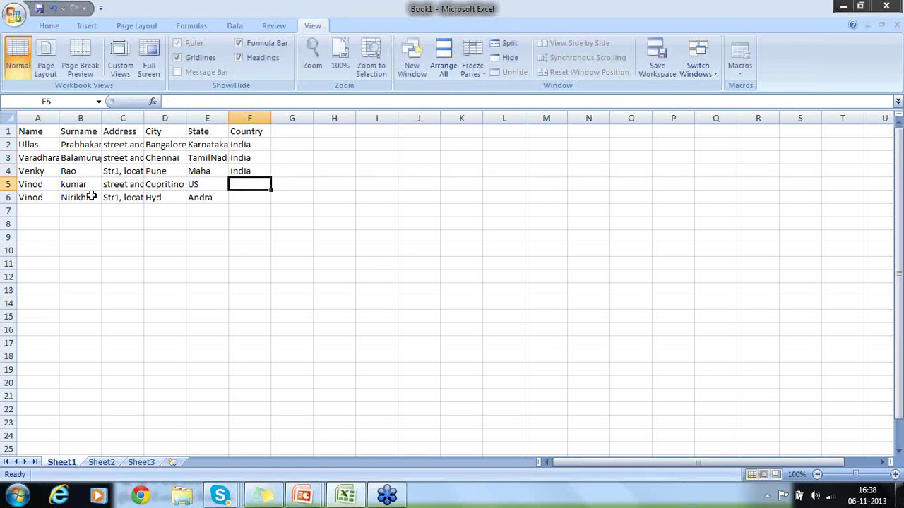
text(USA)
key(Return)
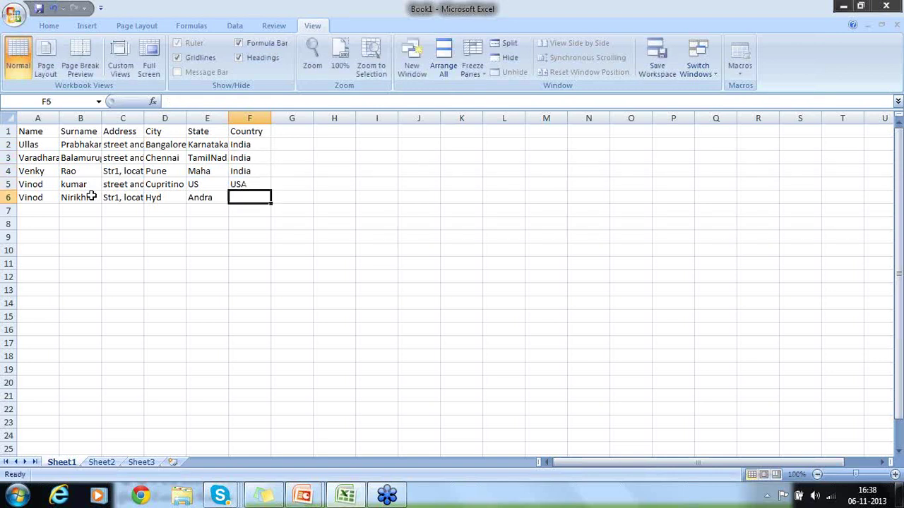
text(I)
key(Return)
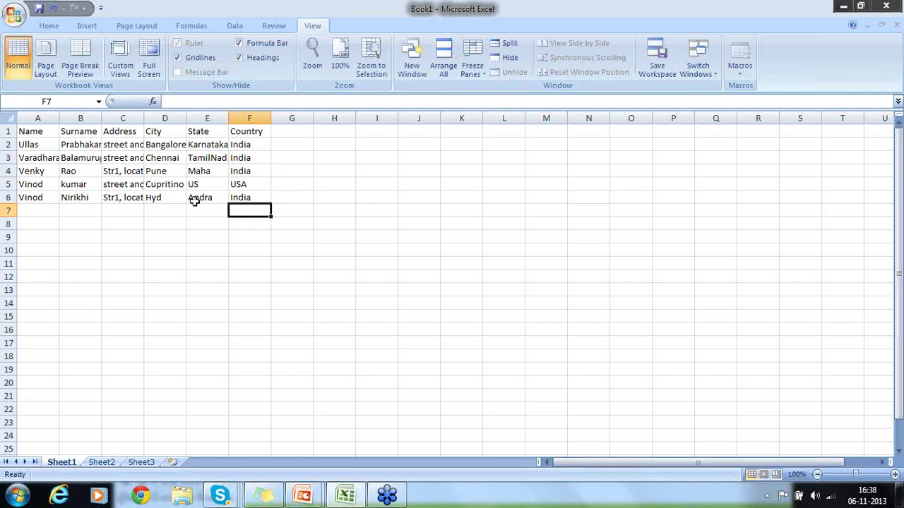
- Select the entire Country column and show the commands for sorting data
double_click(265, 191)
click(258, 185)
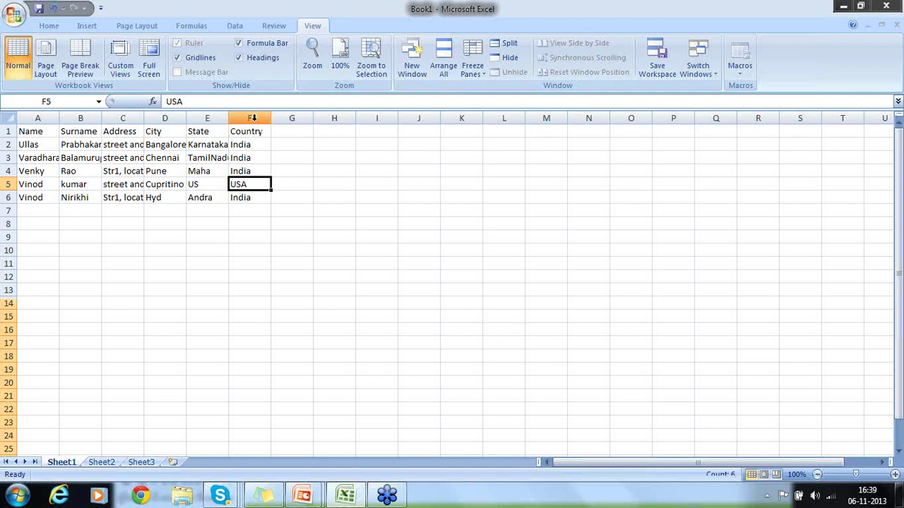
click(252, 118)
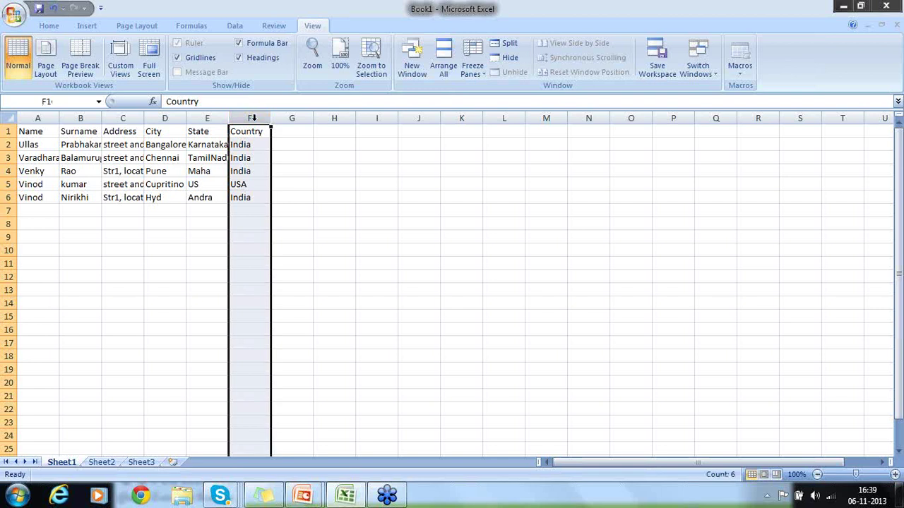
click(226, 29)
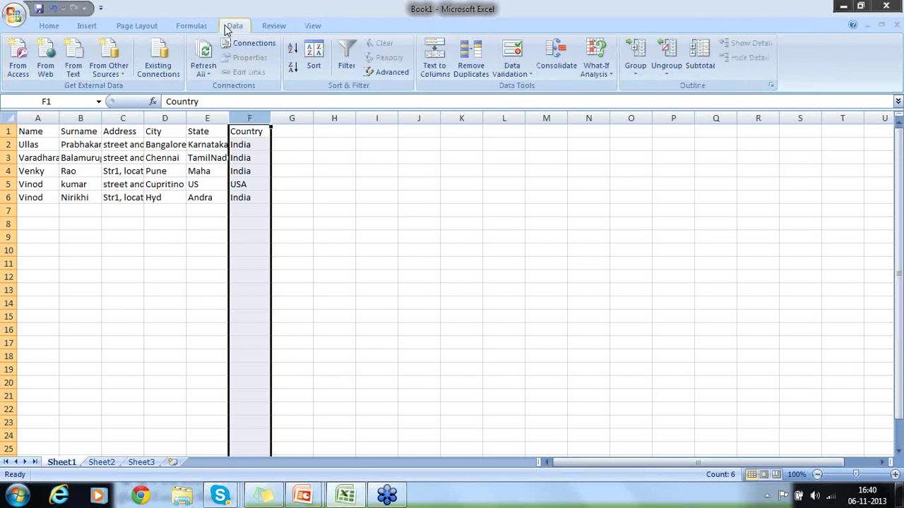
click(317, 60)
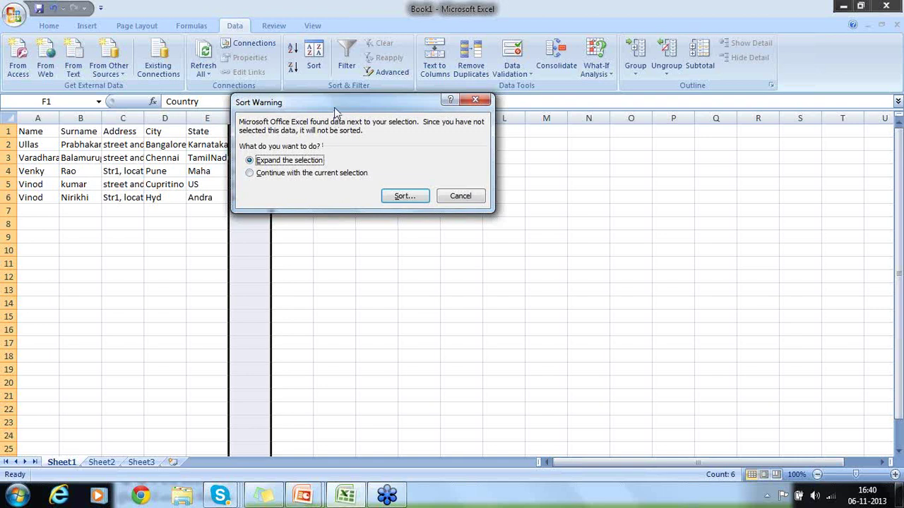
drag(337, 108, 447, 141)
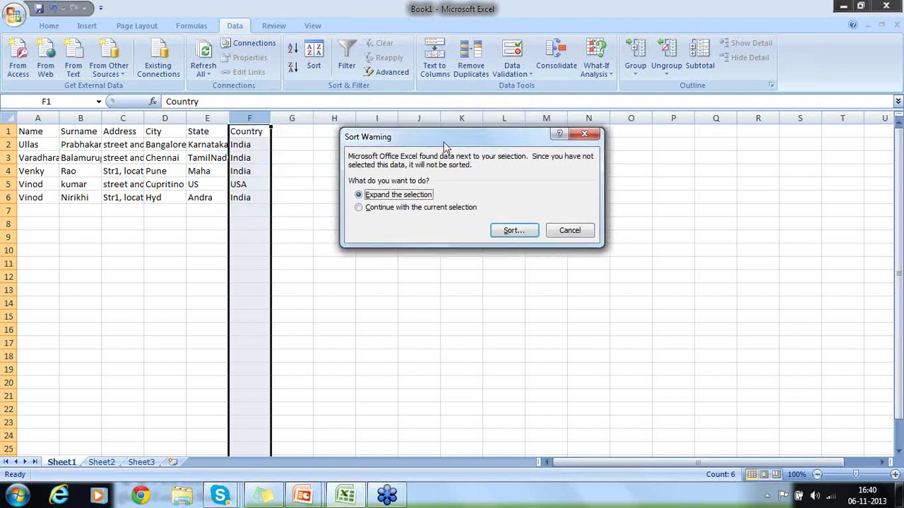
click(514, 231)
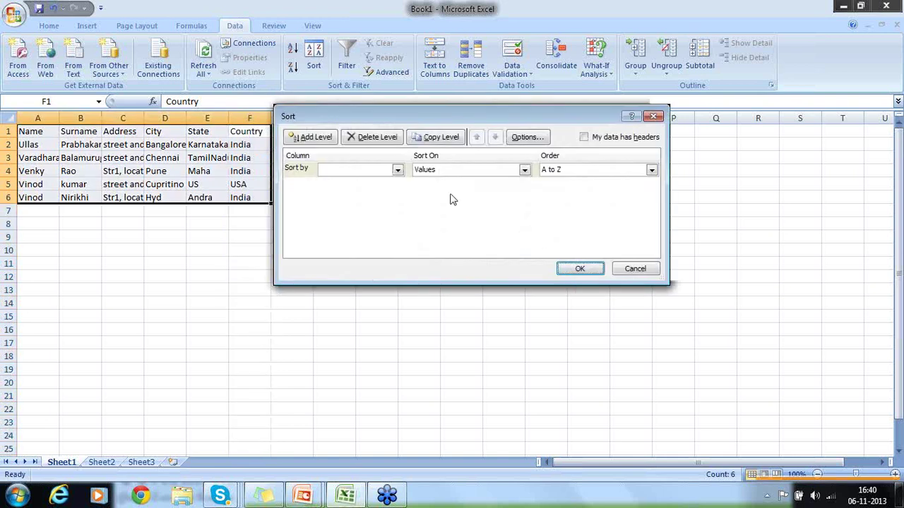
click(633, 270)
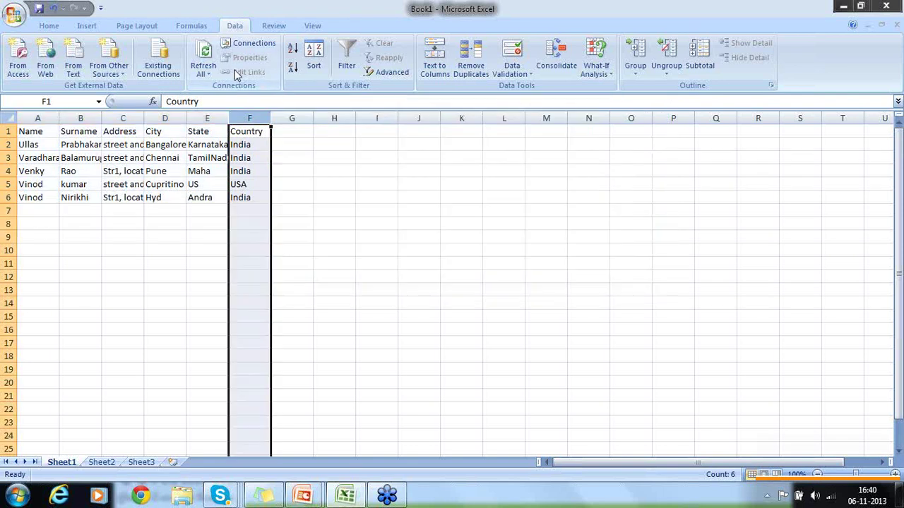
- Sort only the Country column by values A to Z, continuing with the current selection and treating the first row as a header
click(314, 57)
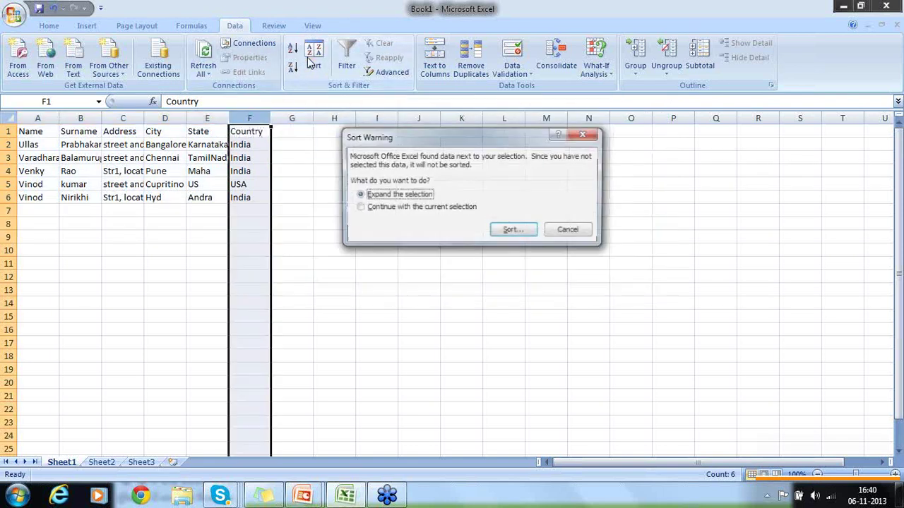
click(381, 206)
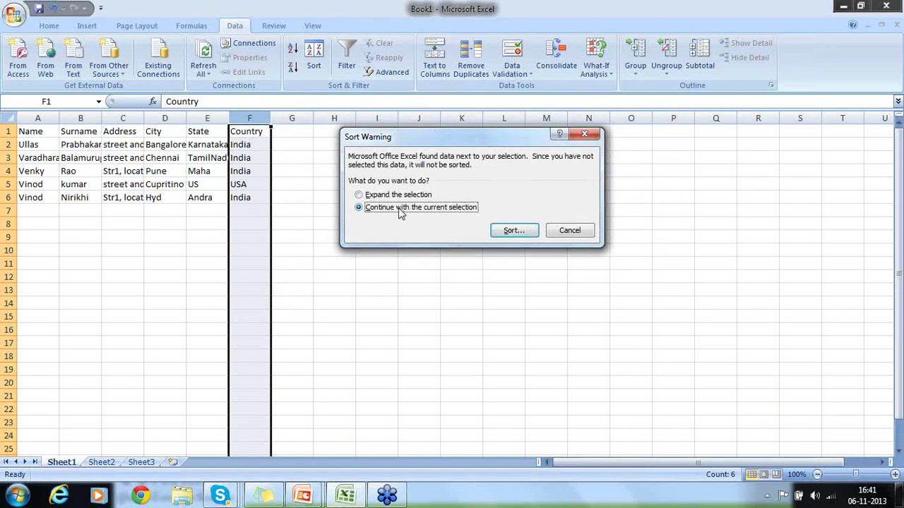
click(513, 231)
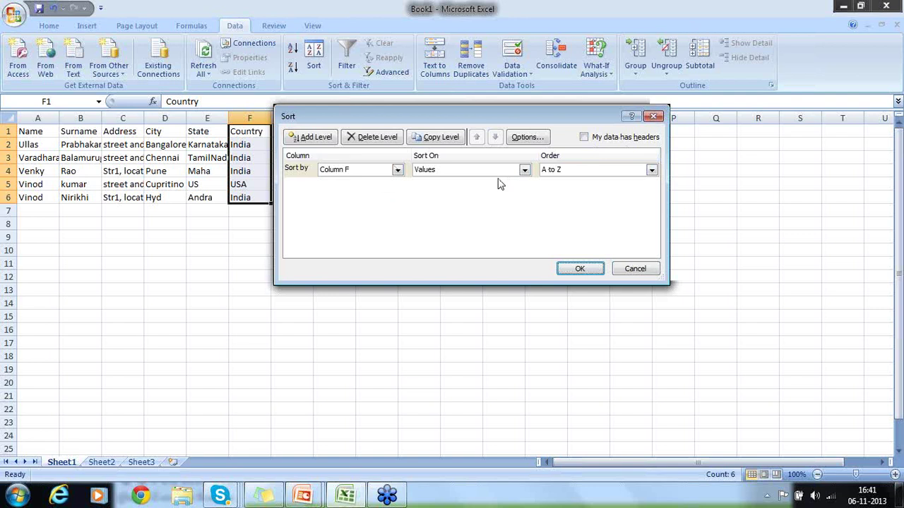
click(583, 137)
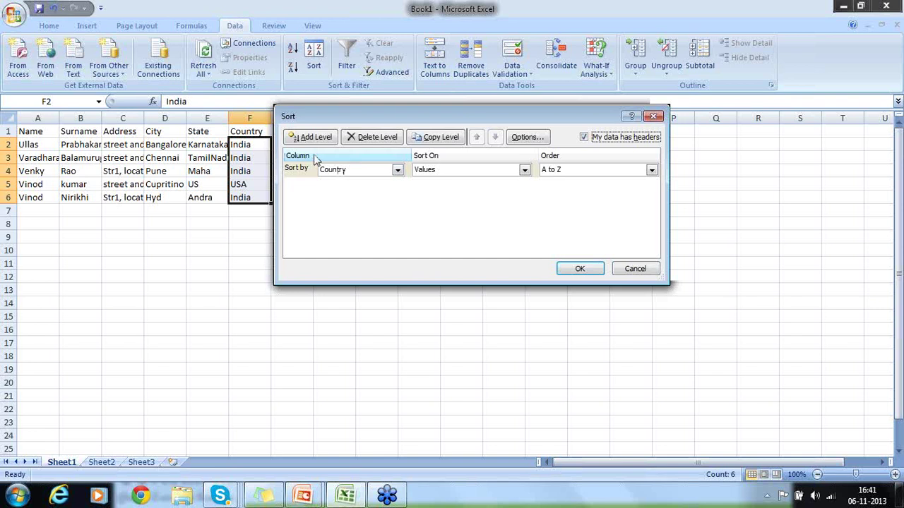
click(578, 271)
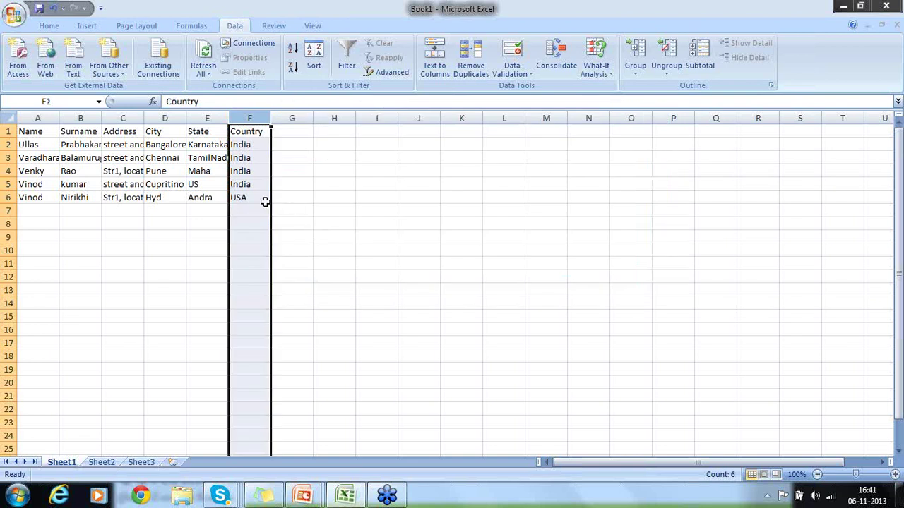
- Check the row 6 entry against its country, and set F5 to USA and F6 to India
click(253, 197)
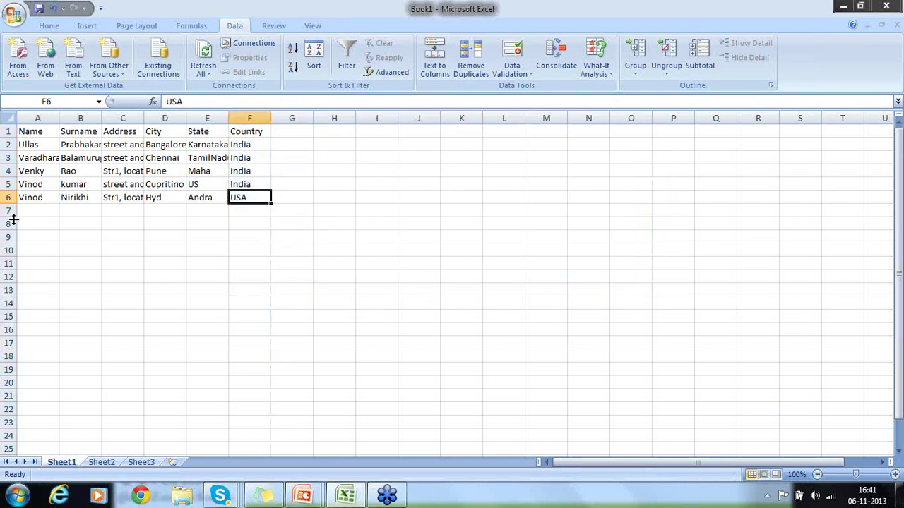
click(33, 199)
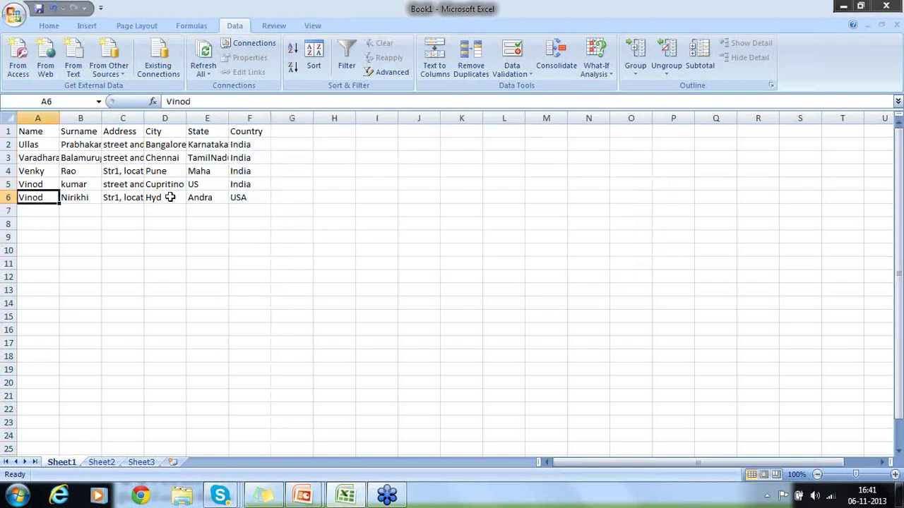
click(233, 199)
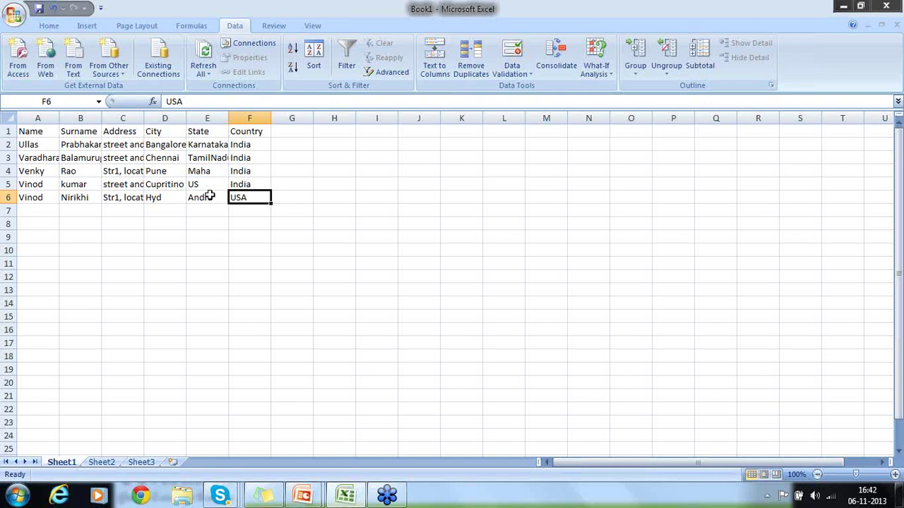
click(251, 183)
text(USA)
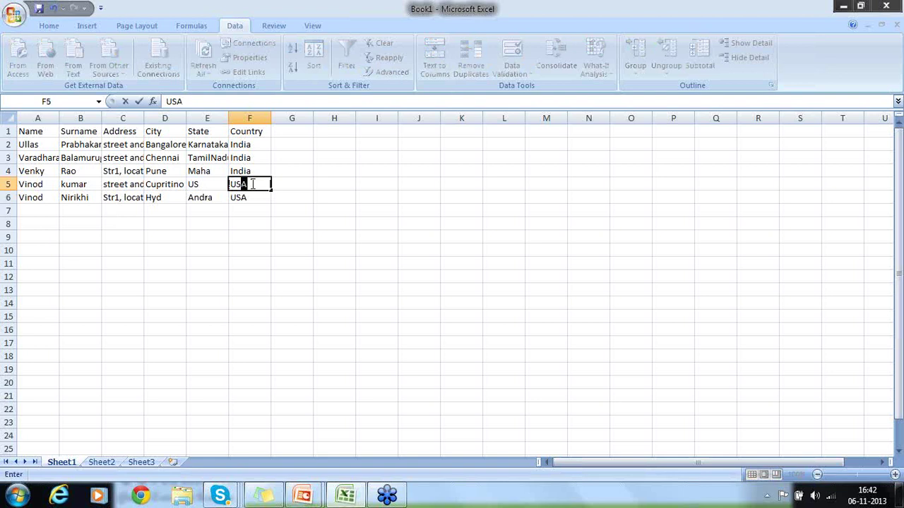
key(Return)
text(India)
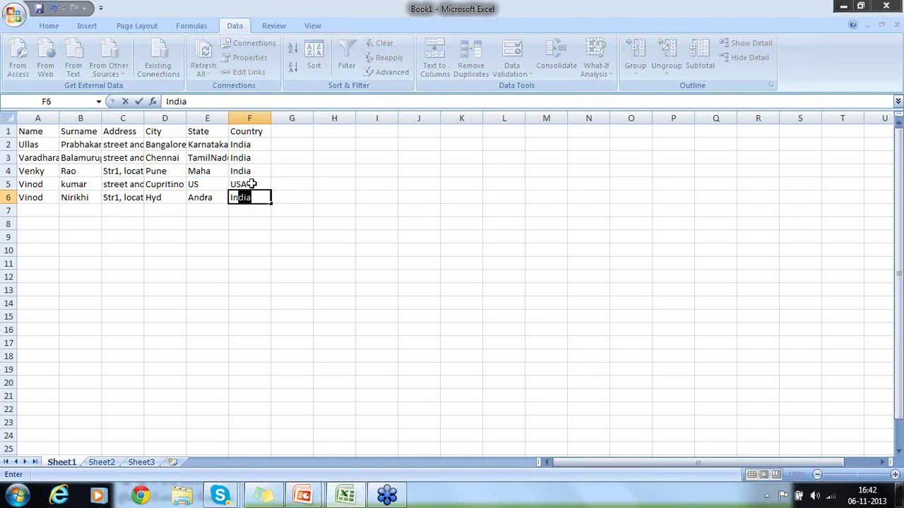
key(Return)
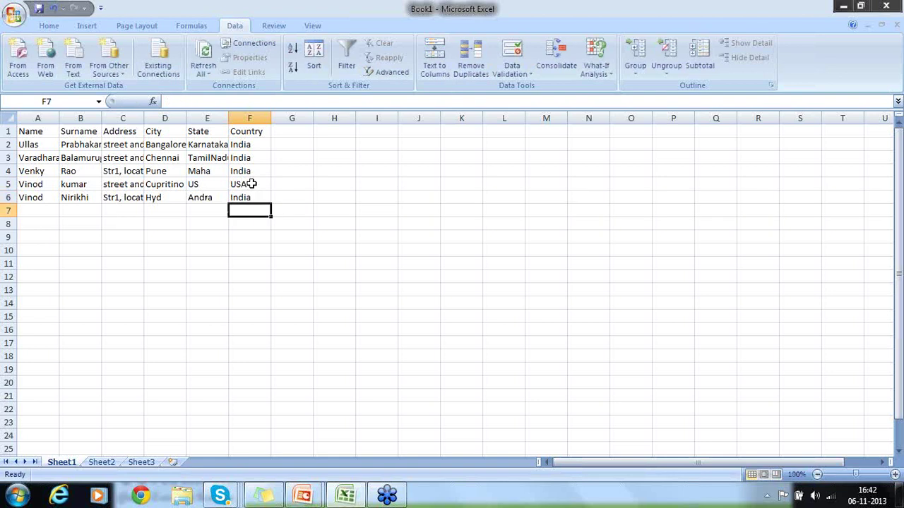
- Select the whole table A1:F6 and sort its rows by Country values from A to Z, with headers
click(11, 118)
click(24, 131)
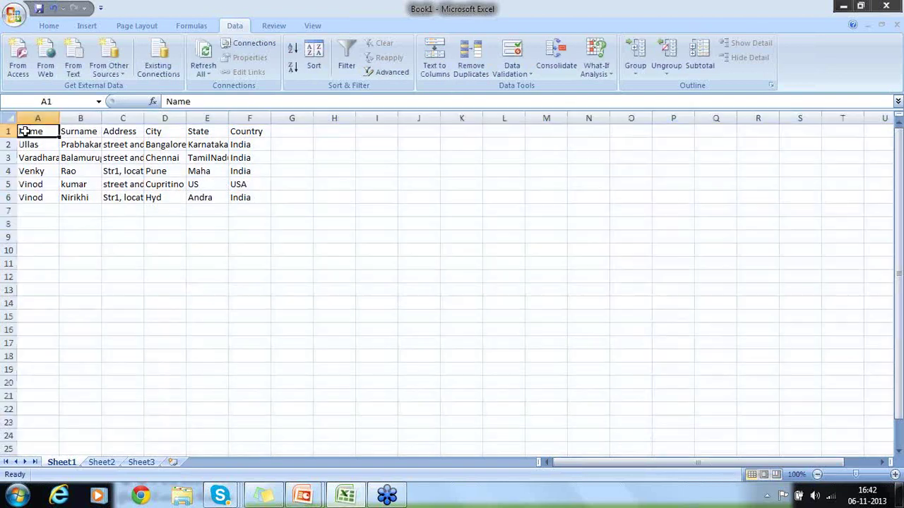
drag(23, 131, 244, 194)
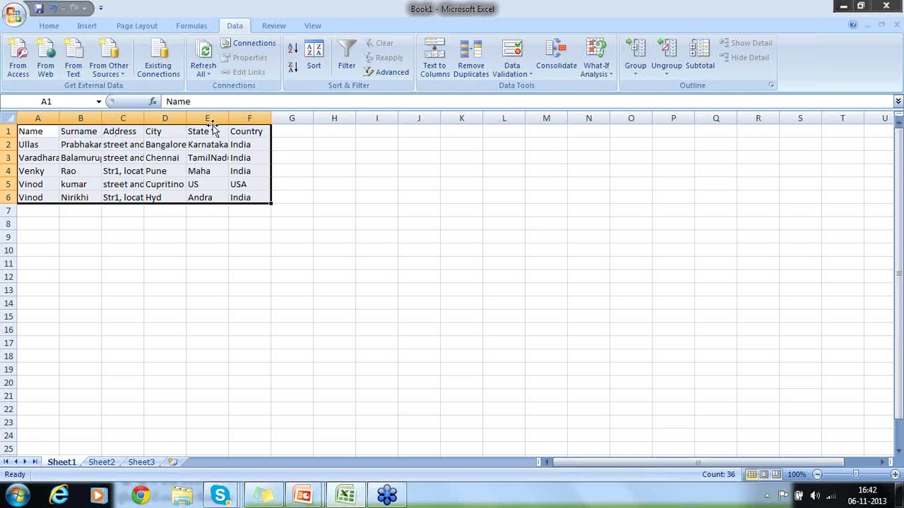
click(315, 57)
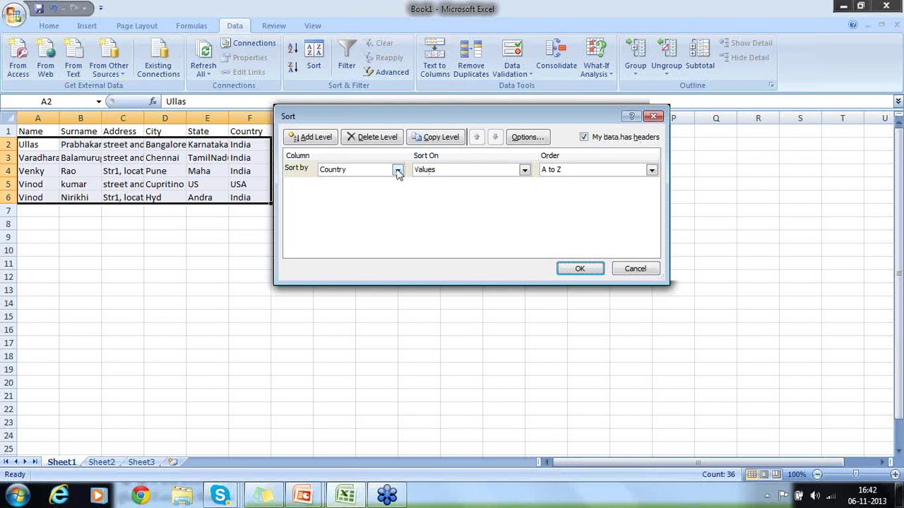
click(578, 271)
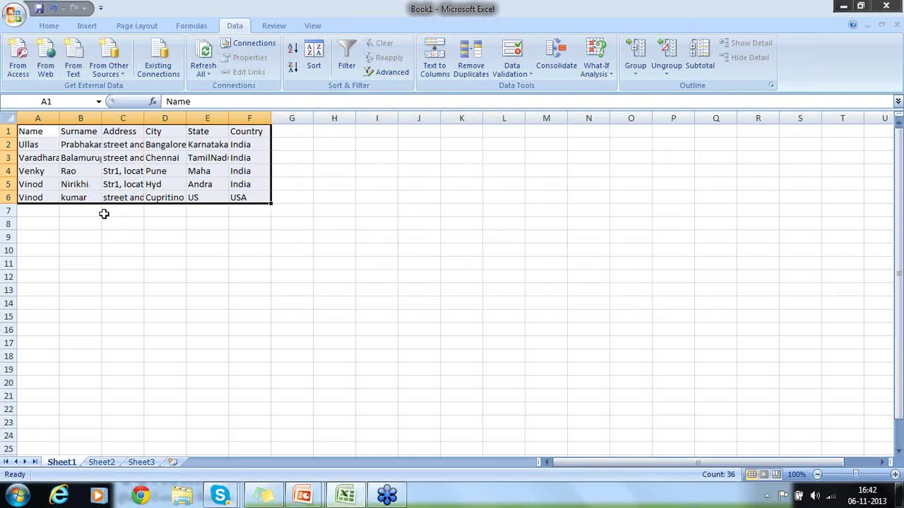
- Sort the table with headers by Country A to Z, adding Name A to Z as a second sort level
click(314, 57)
click(585, 138)
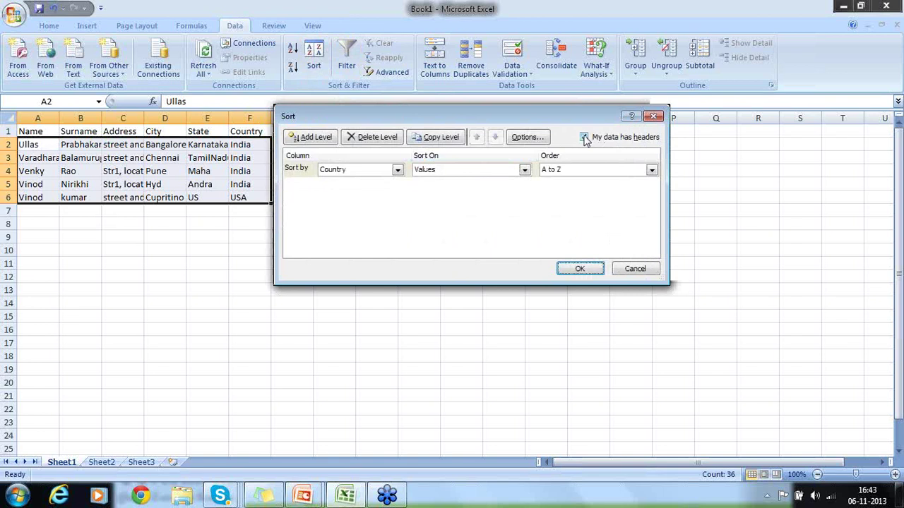
click(584, 138)
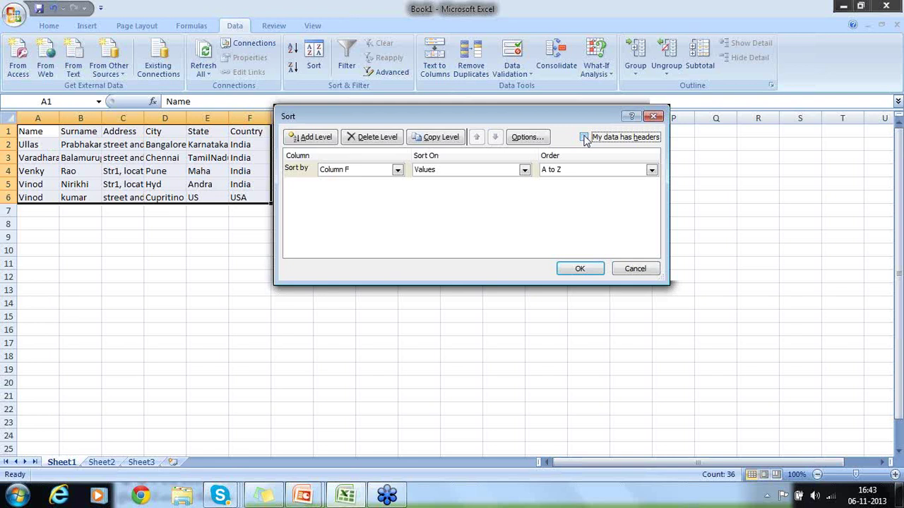
click(584, 138)
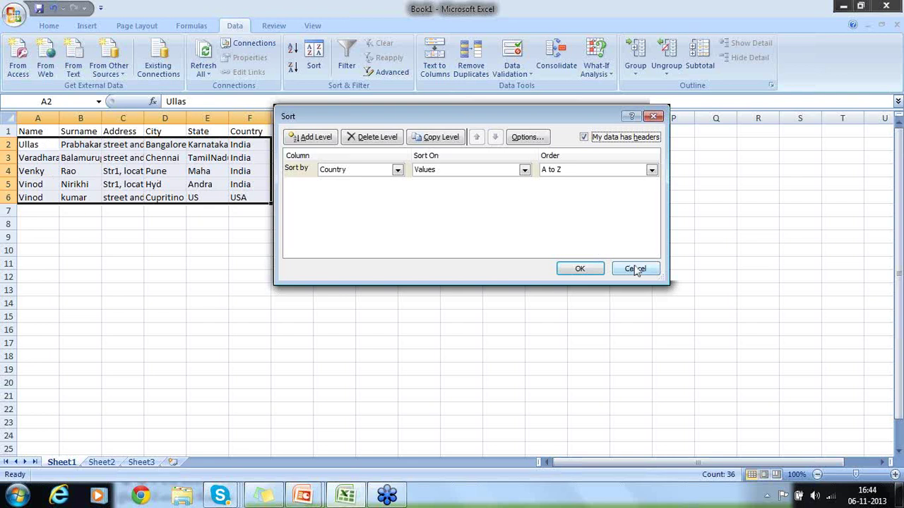
click(311, 138)
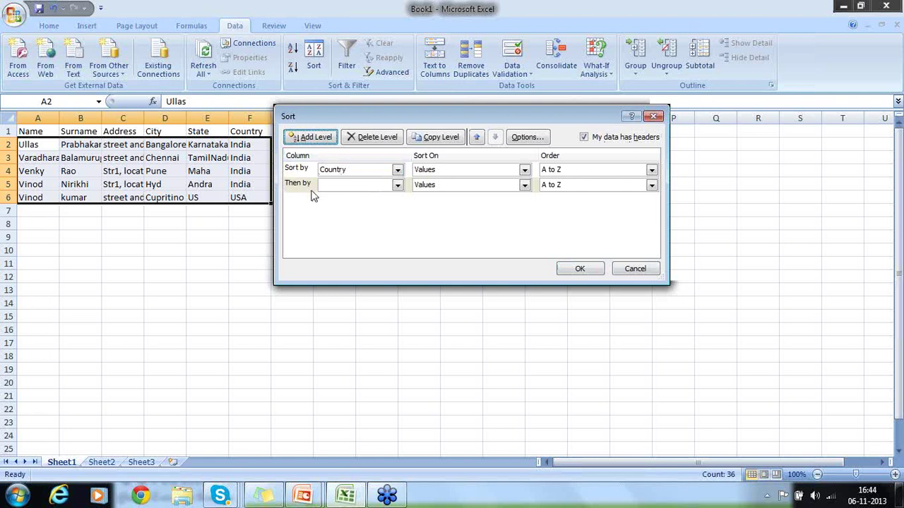
click(397, 186)
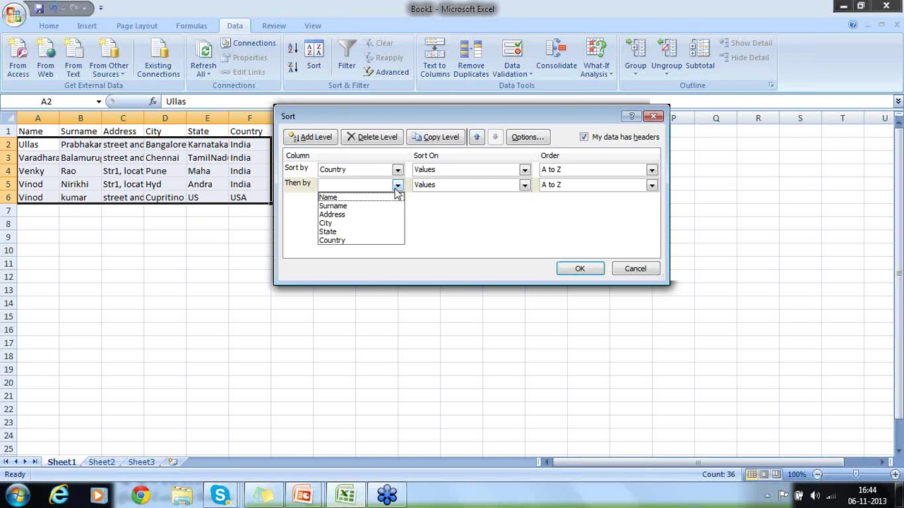
click(358, 198)
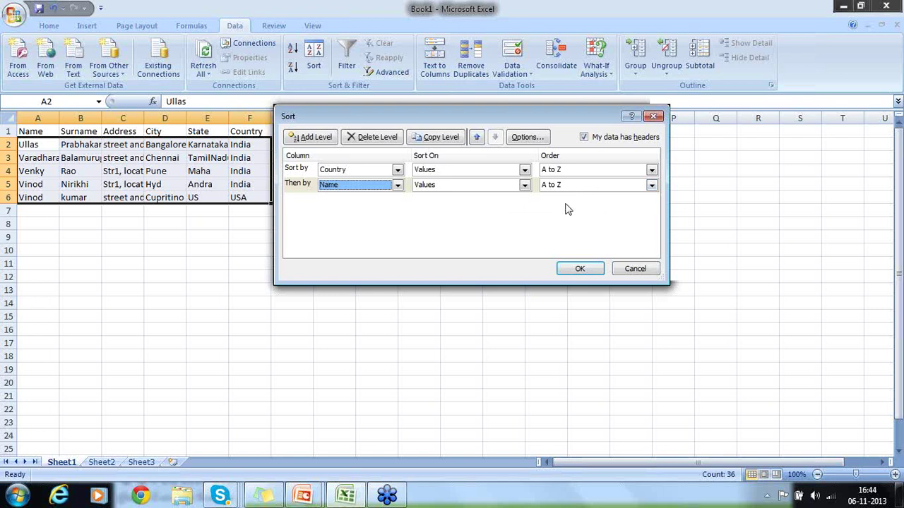
click(578, 271)
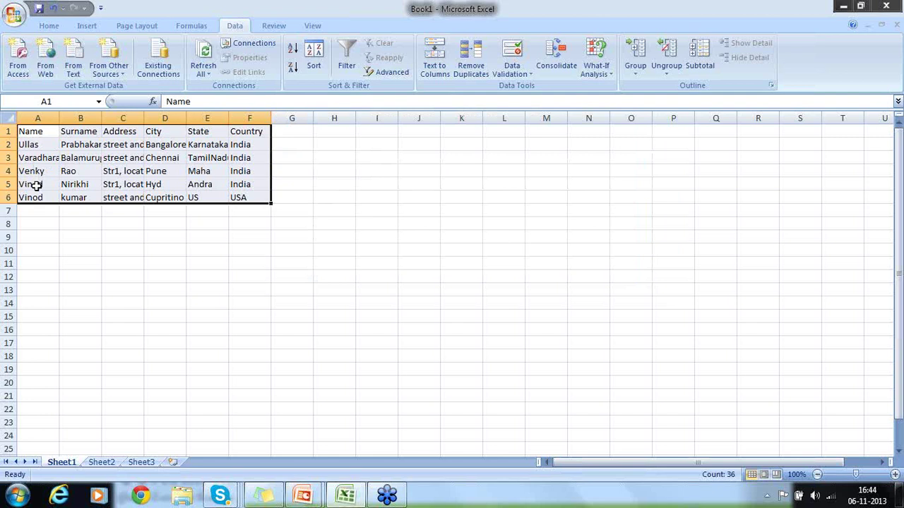
- Undo the last two sorts of the table
key(ctrl+z)
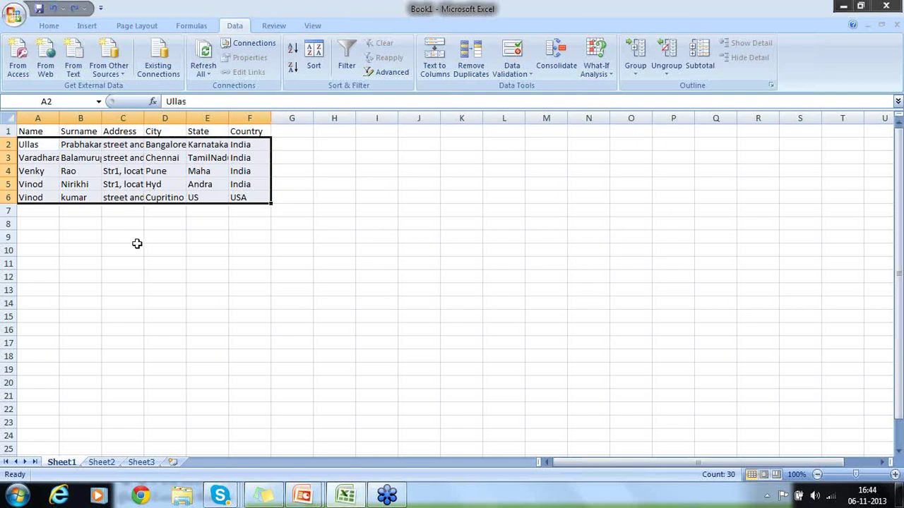
key(ctrl+z)
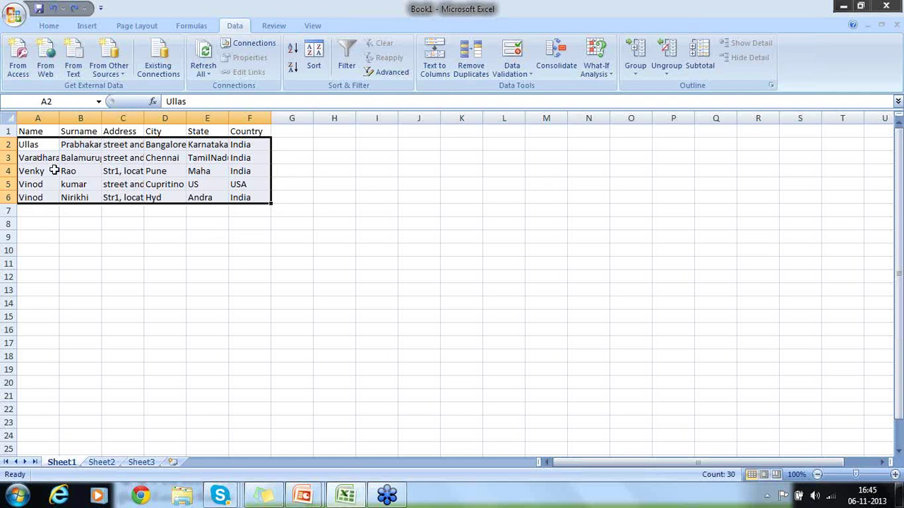
- Copy rows 1 to 6 with the contact table and paste them starting at row 11
click(7, 131)
drag(7, 131, 12, 193)
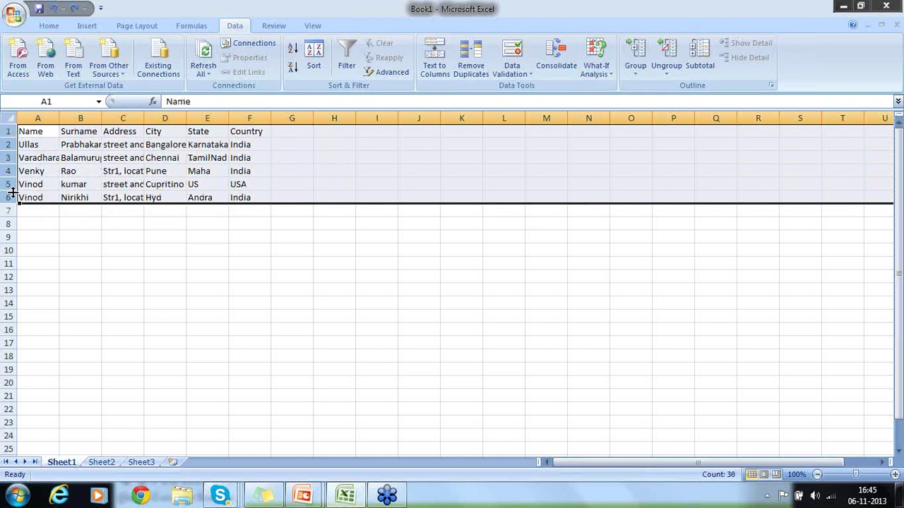
click(4, 131)
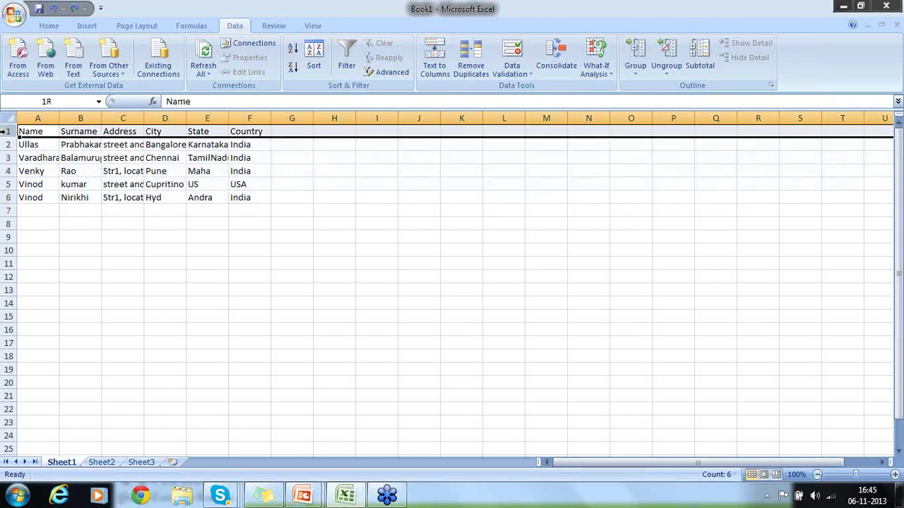
drag(5, 131, 4, 197)
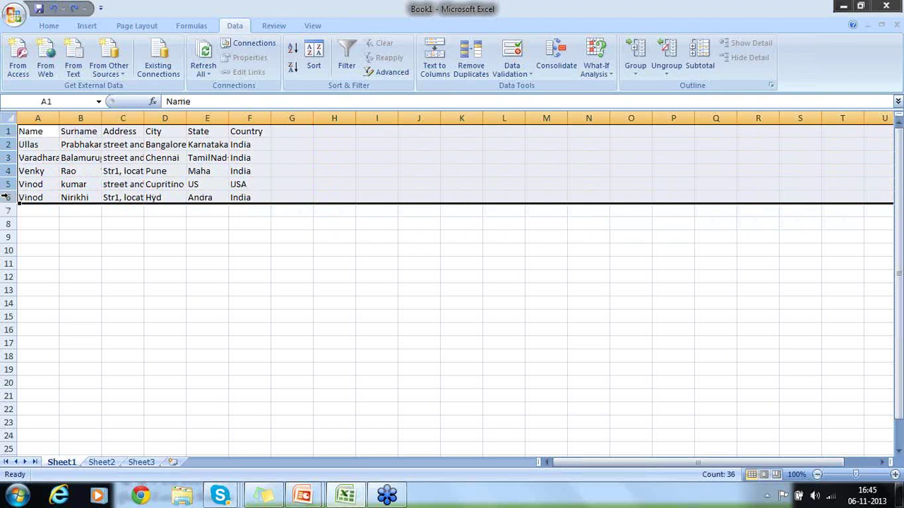
click(4, 132)
drag(4, 131, 7, 203)
key(ctrl+c)
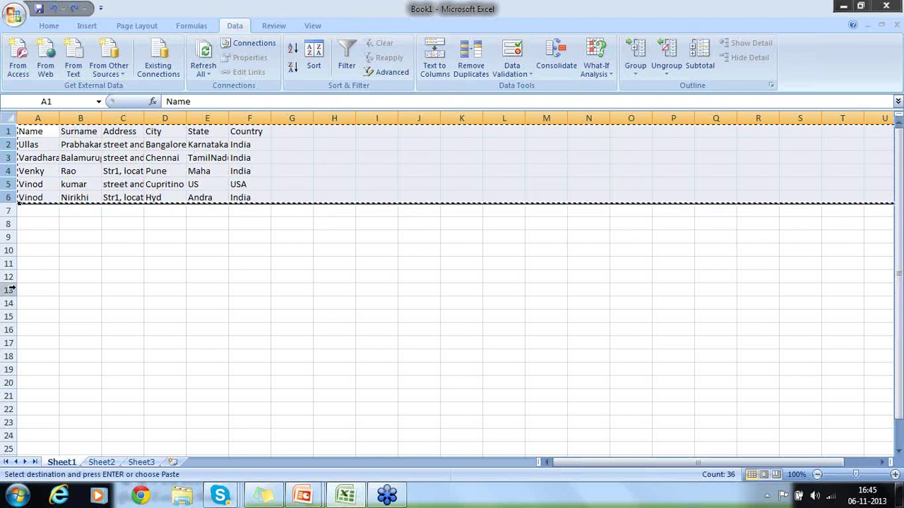
click(7, 263)
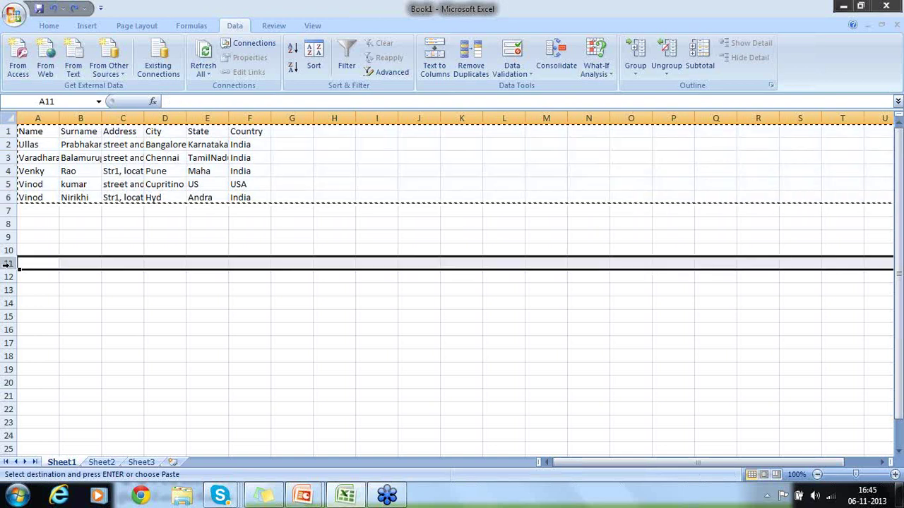
key(ctrl+v)
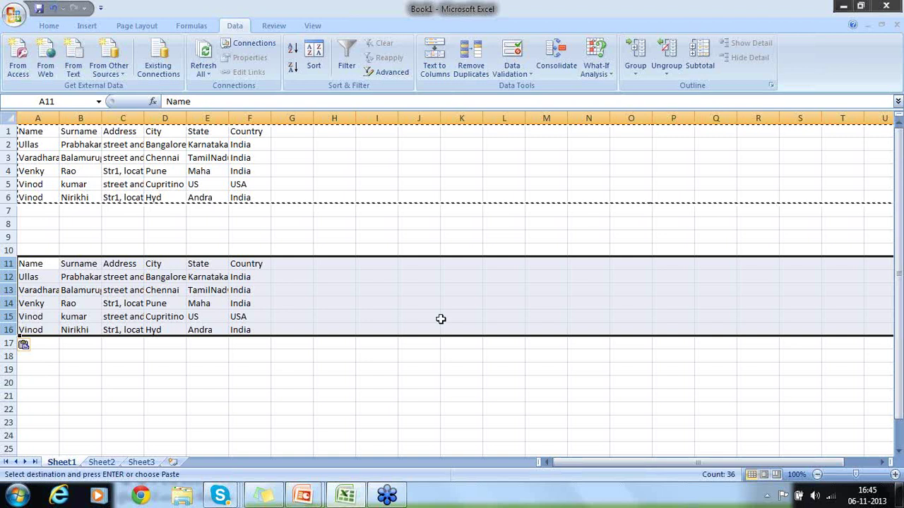
click(845, 180)
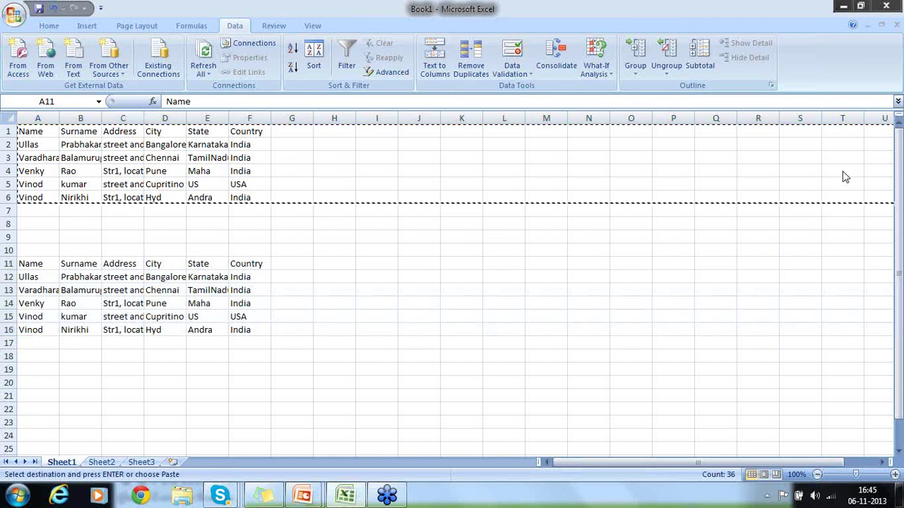
- Insert a blank row below the copied table's header and enter a contact's first name in A12
click(10, 277)
right_click(13, 280)
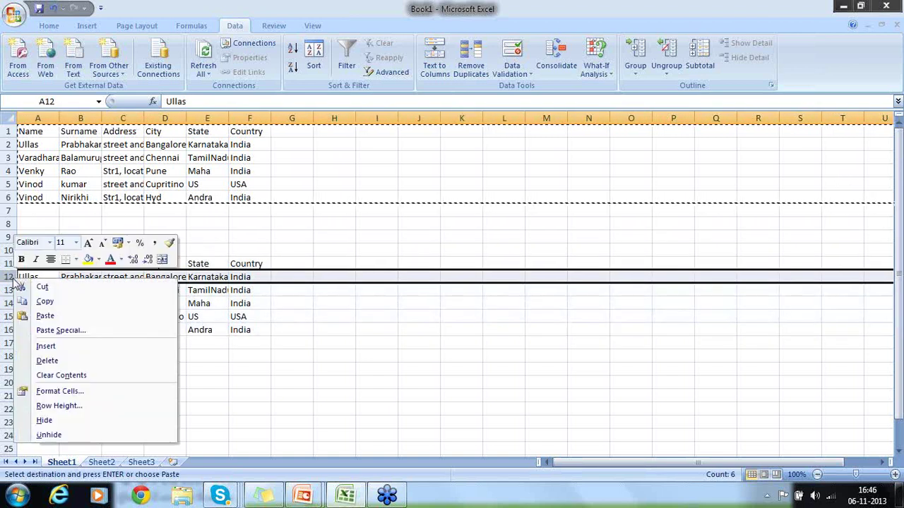
click(58, 346)
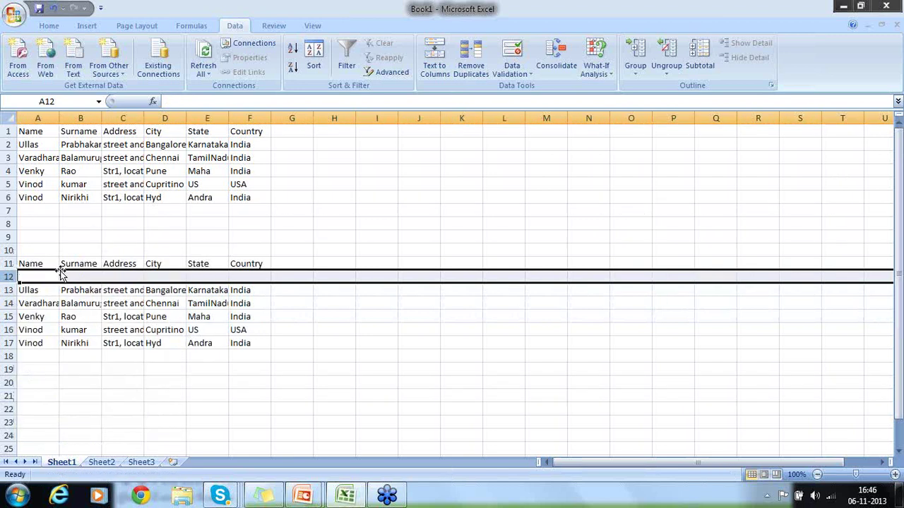
click(56, 276)
text(A)
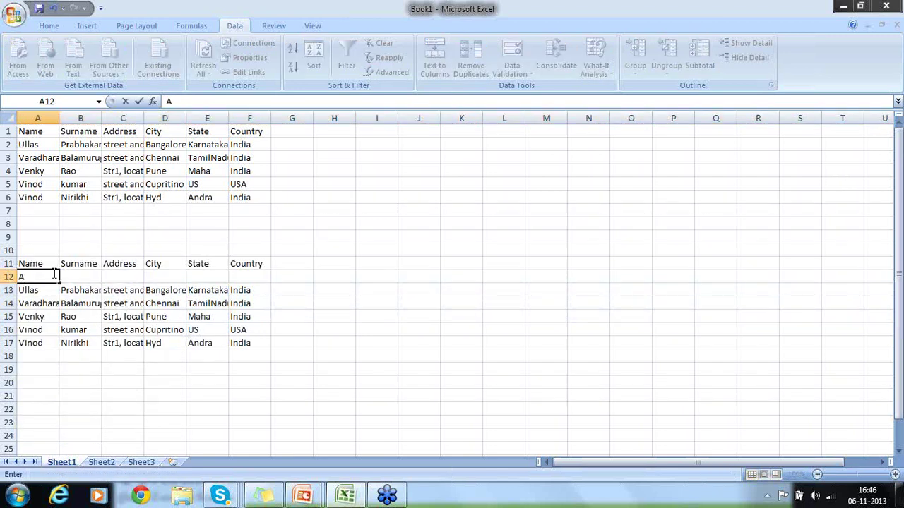
text(bul)
key(BackSpace)
key(BackSpace)
key(BackSpace)
text(v)
key(BackSpace)
text(bdu)
key(BackSpace)
key(BackSpace)
text(ul)
key(Tab)
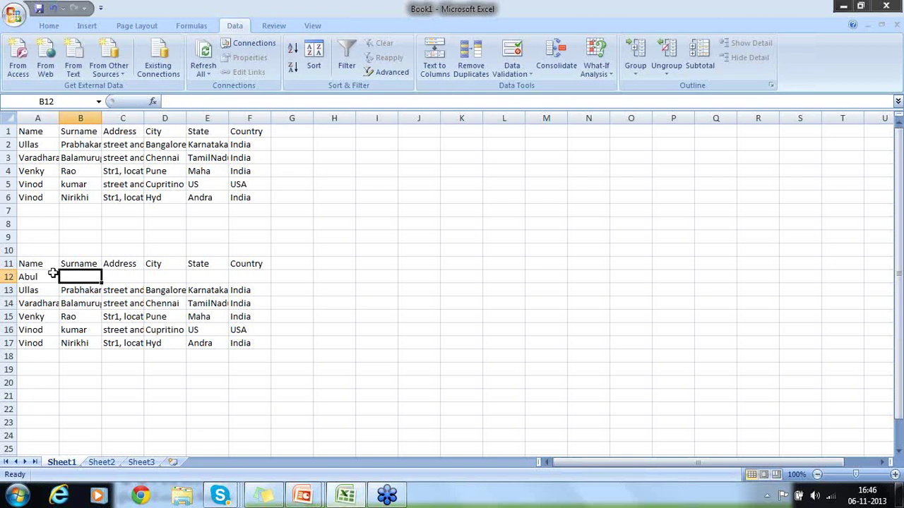
- Delete the newly inserted row 12 from the copied table
click(9, 277)
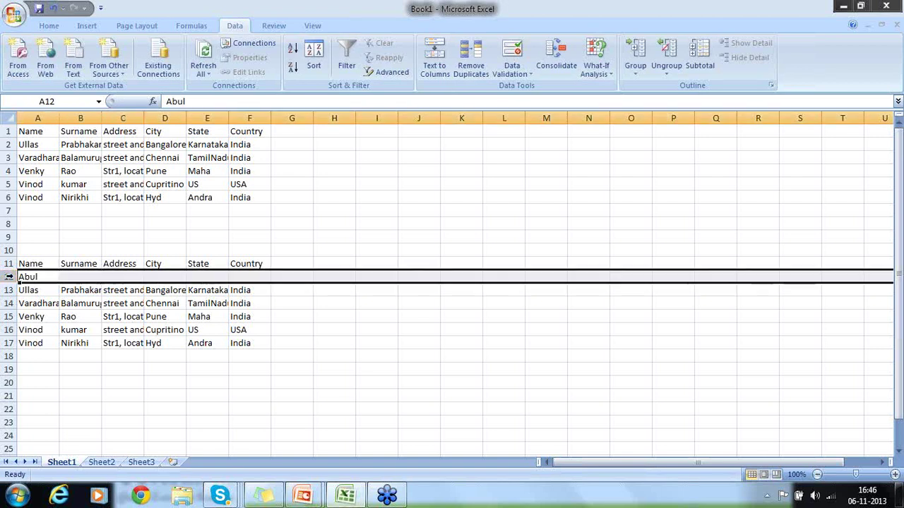
right_click(9, 277)
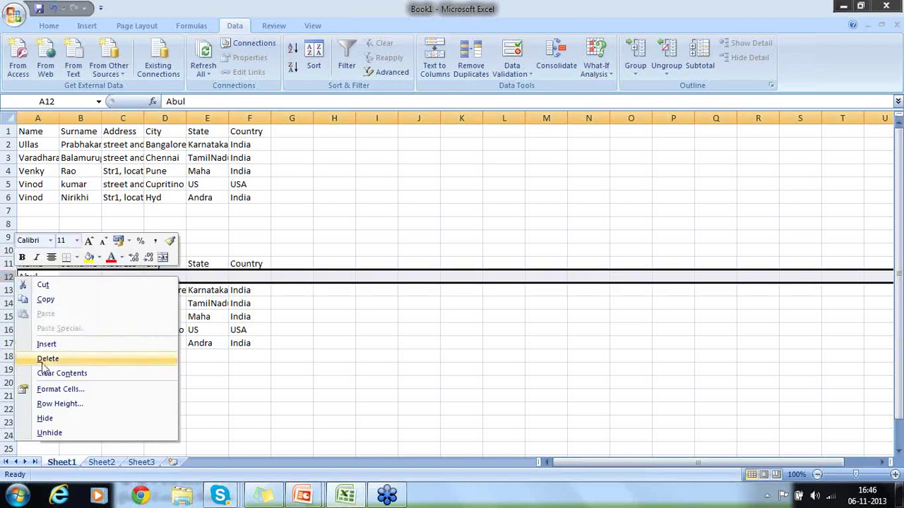
click(48, 358)
click(31, 326)
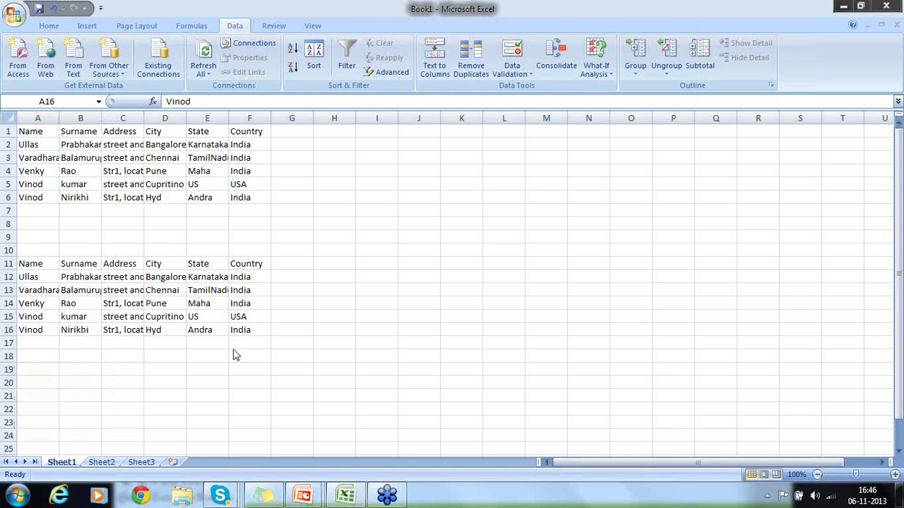
- Add a contact in row 17 below the copied table, entering the first name, surname and street address in A17:C17
click(40, 344)
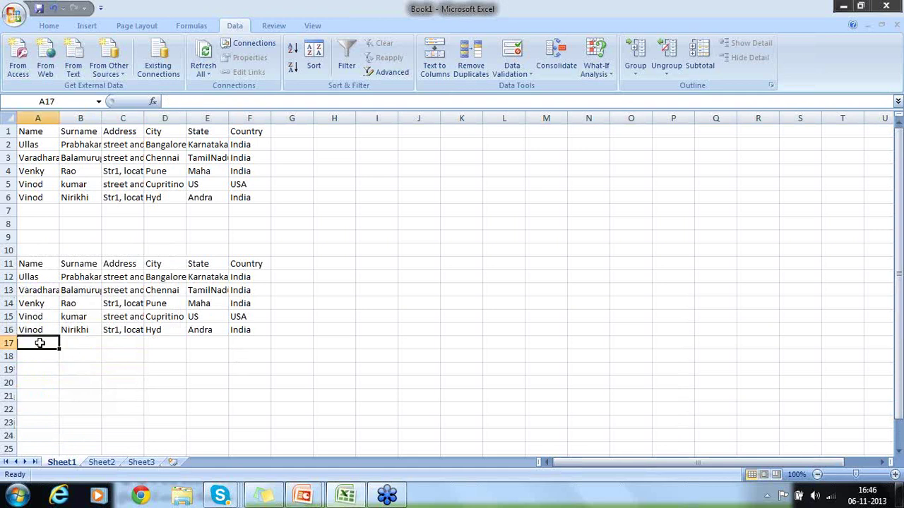
text(Abdul)
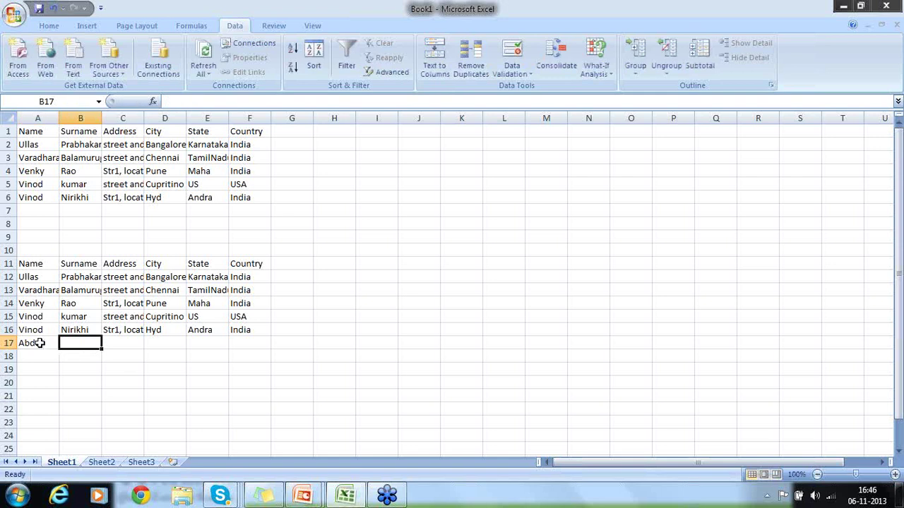
text(Kalam)
key(Tab)
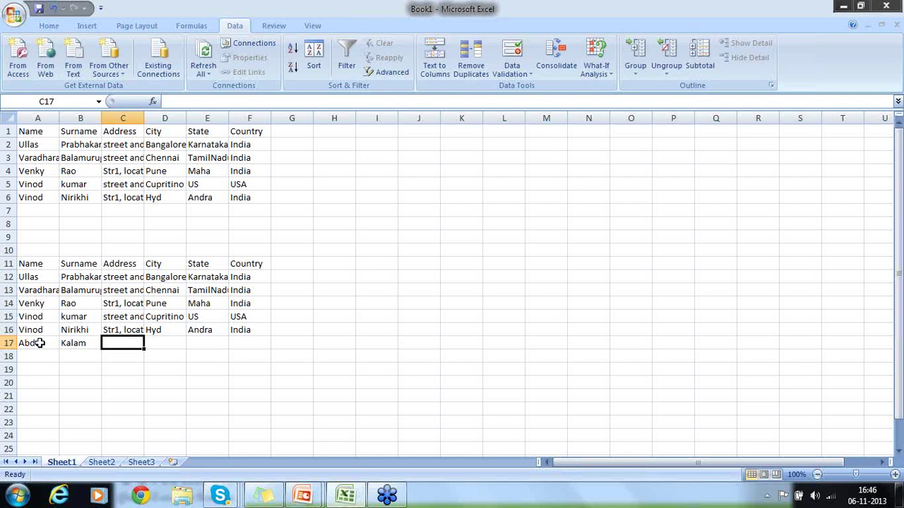
text(Str1, location1)
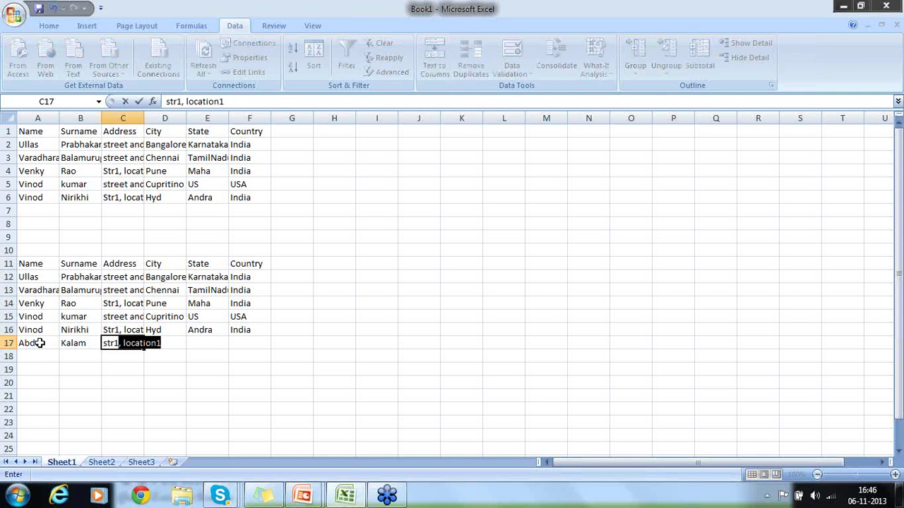
key(Return)
key(Up)
key(Right)
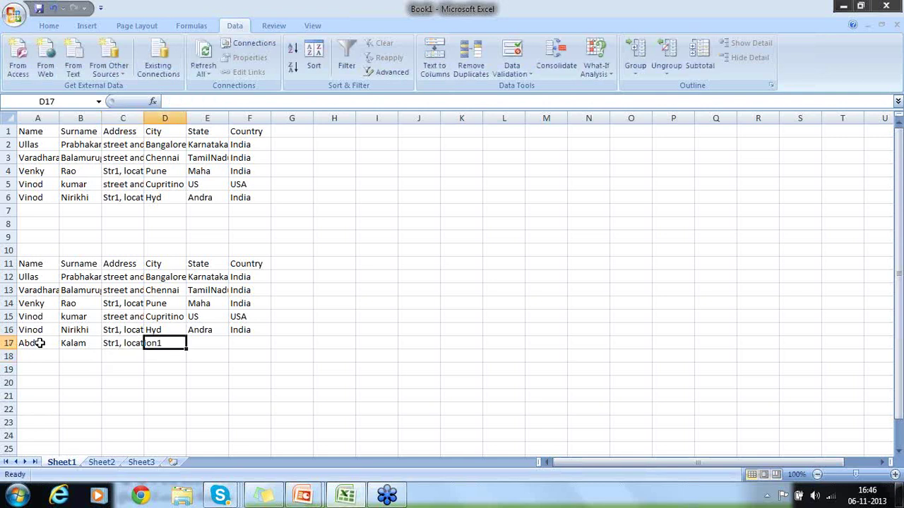
- Set both the City in D17 and the State in E17 to Delhi
text(T)
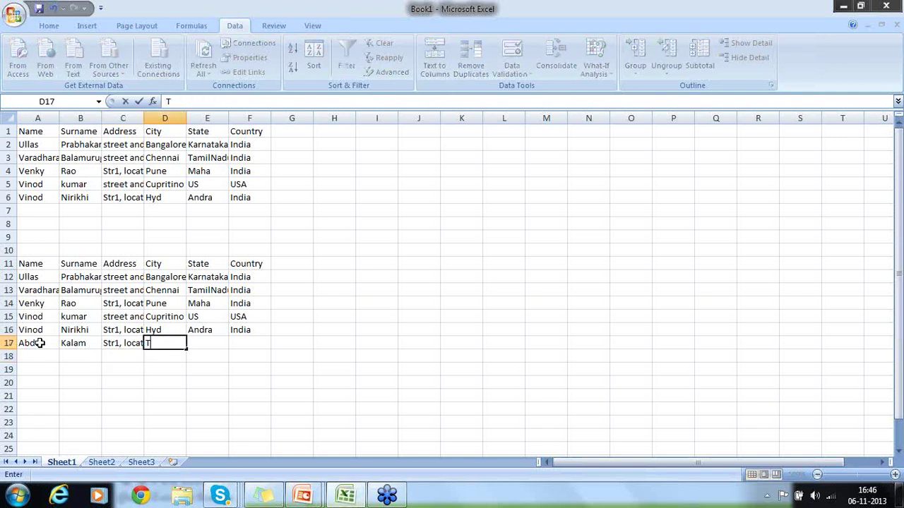
key(BackSpace)
text(Delhi)
key(Tab)
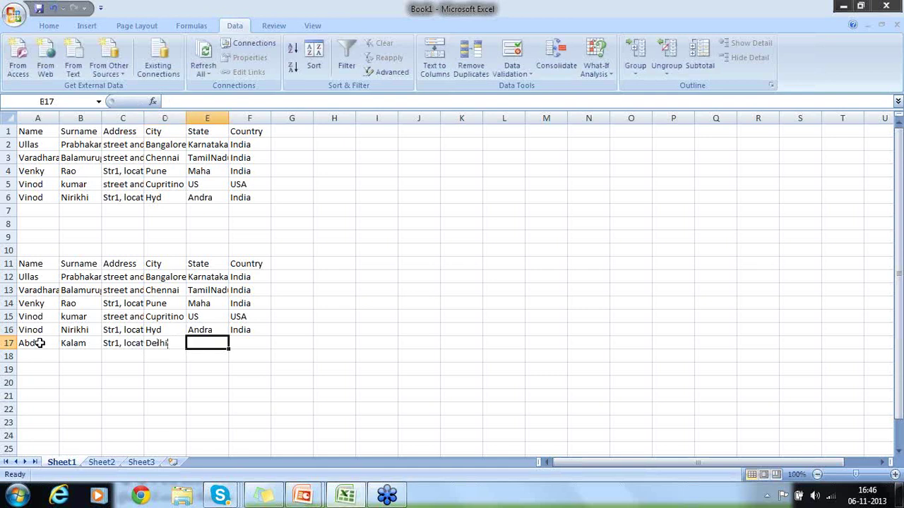
text(Delhi)
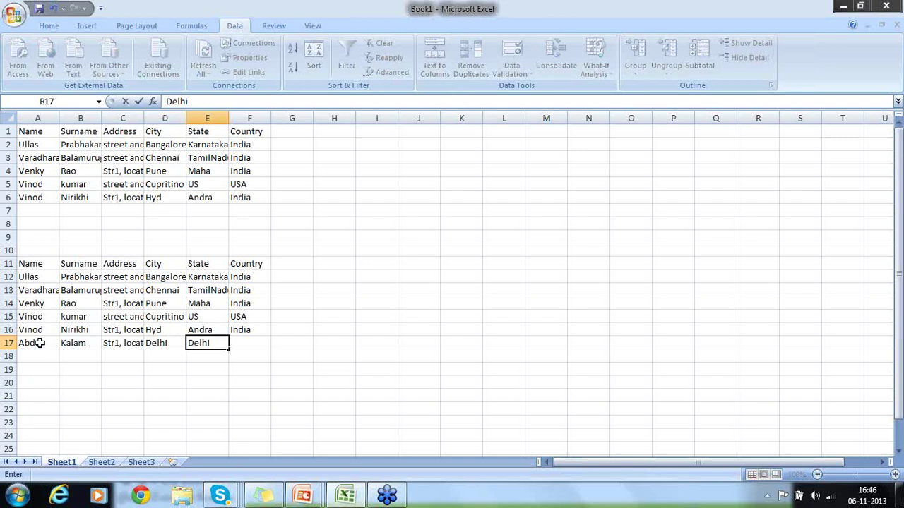
key(Tab)
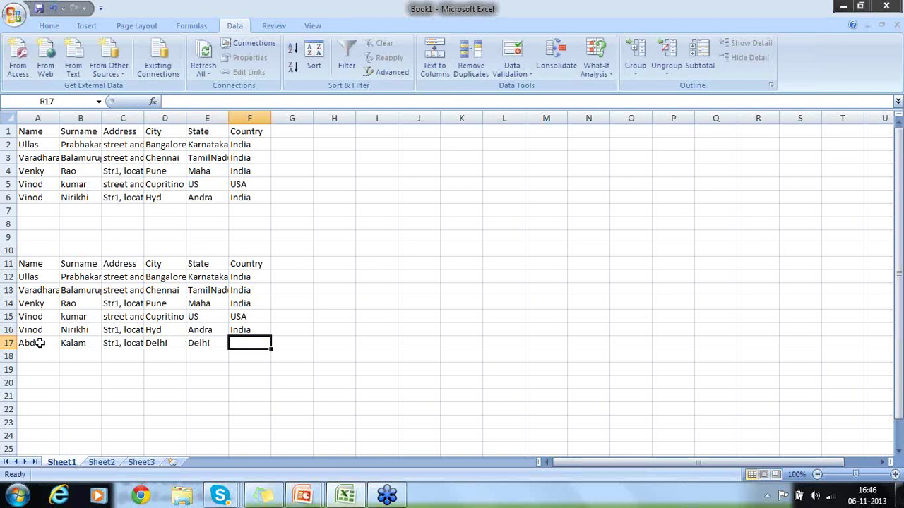